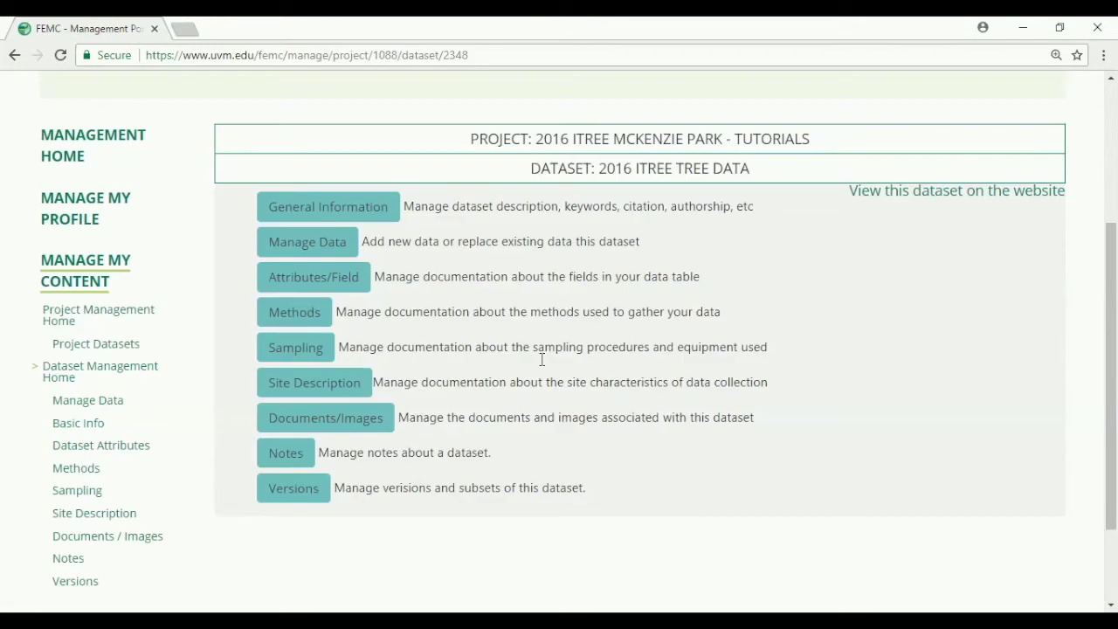
Bring up the 2016 iTree Tree Data records table with its _Species and Land_Use_Code columns
{"action": "left_click", "coordinate": [344, 251]}
{"action": "scroll", "coordinate": [550, 251], "scroll_direction": "down", "scroll_amount": 5}
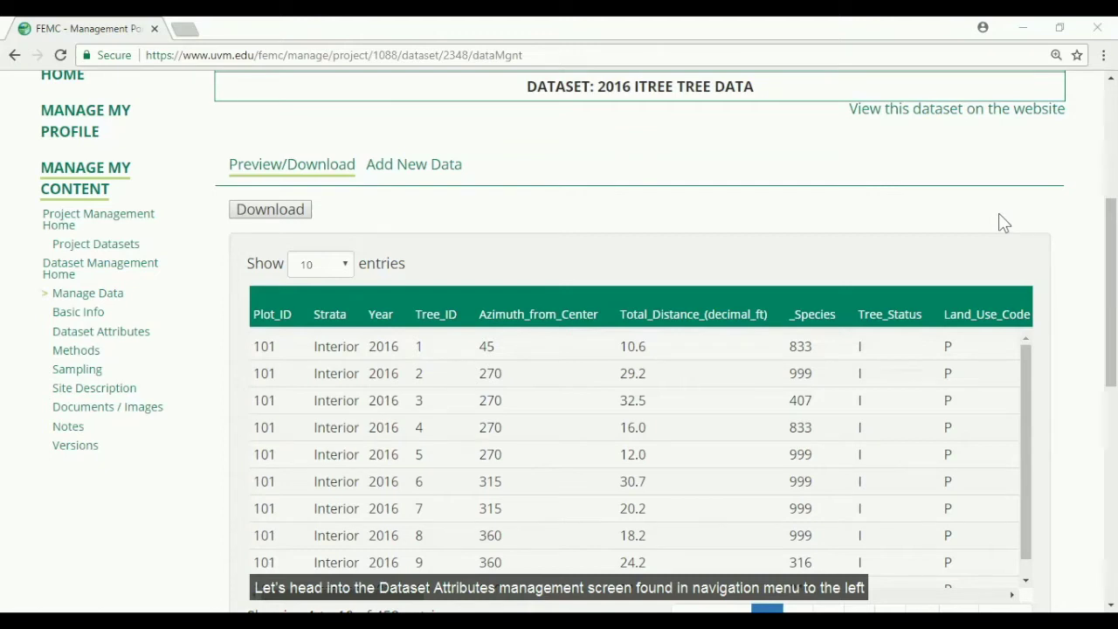
Open the dataset's field info and metadata page and scroll through its fields
{"action": "left_click", "coordinate": [139, 343]}
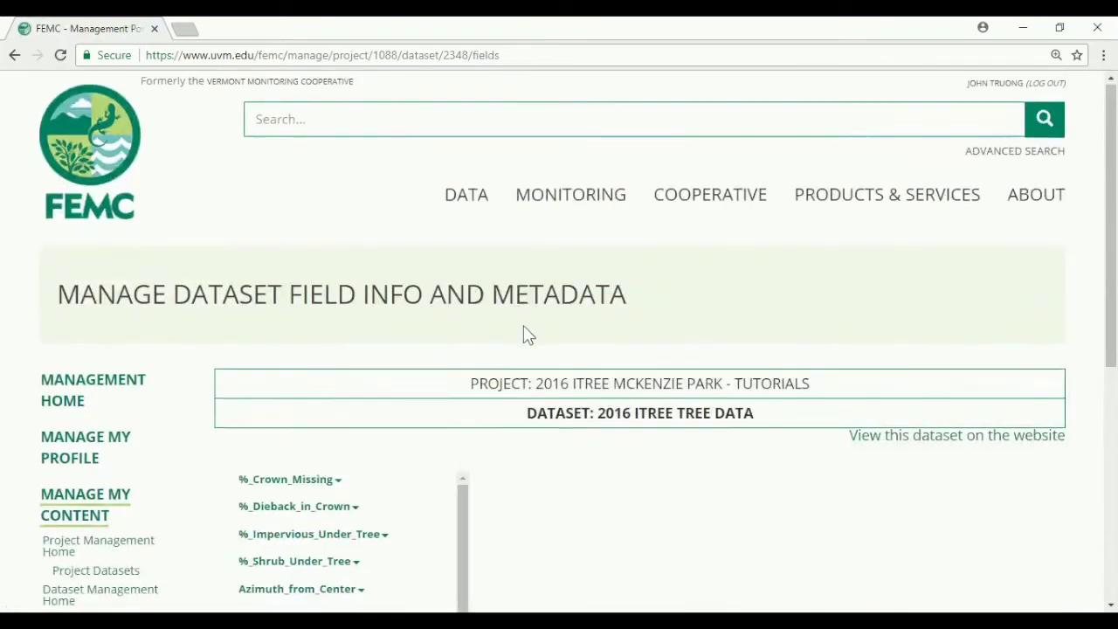
{"action": "scroll", "coordinate": [523, 325], "scroll_direction": "down", "scroll_amount": 1}
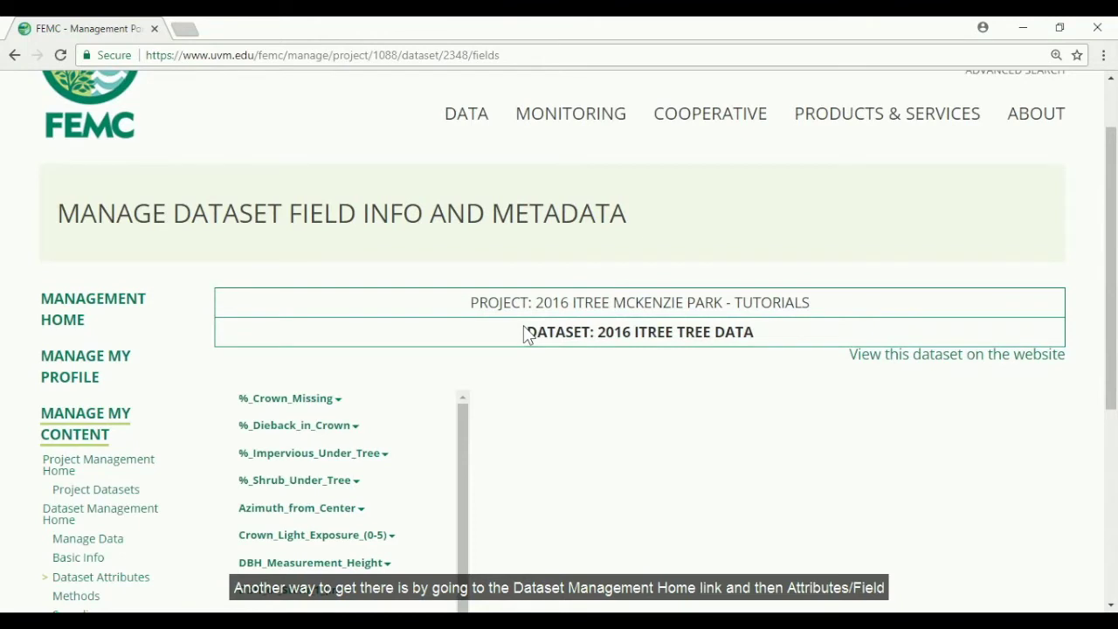
{"action": "scroll", "coordinate": [519, 375], "scroll_direction": "down", "scroll_amount": 1}
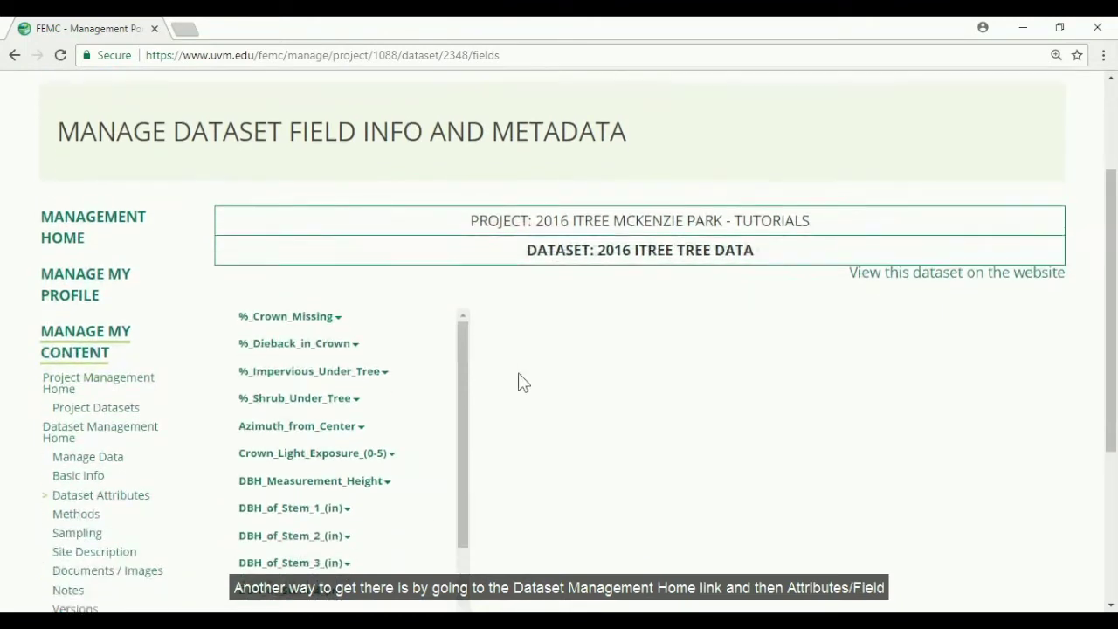
Reopen the 2016 iTree Tree Data field documentation and scroll its field list down to Species
{"action": "left_click", "coordinate": [115, 404]}
{"action": "scroll", "coordinate": [452, 374], "scroll_direction": "down", "scroll_amount": 3}
{"action": "left_click", "coordinate": [341, 302]}
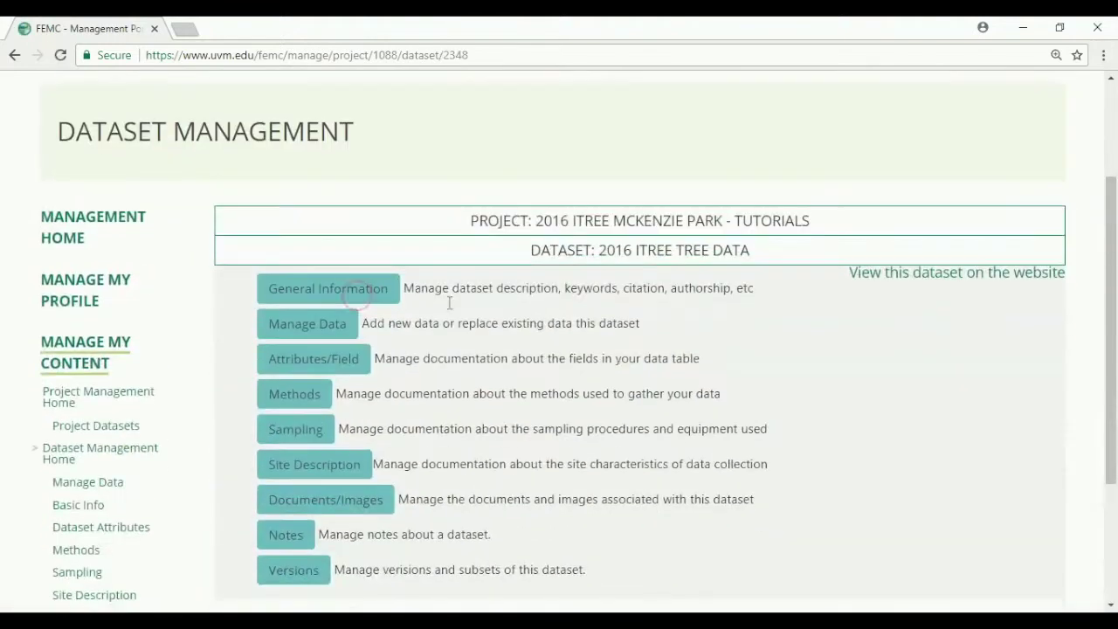
{"action": "left_click", "coordinate": [356, 365]}
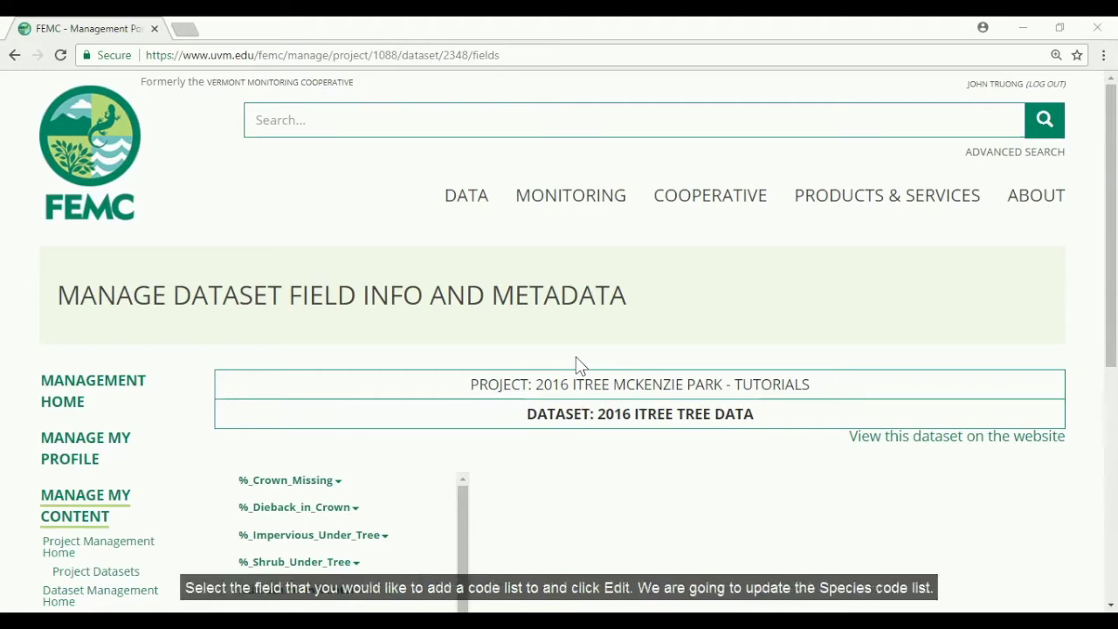
{"action": "scroll", "coordinate": [575, 358], "scroll_direction": "down", "scroll_amount": 2}
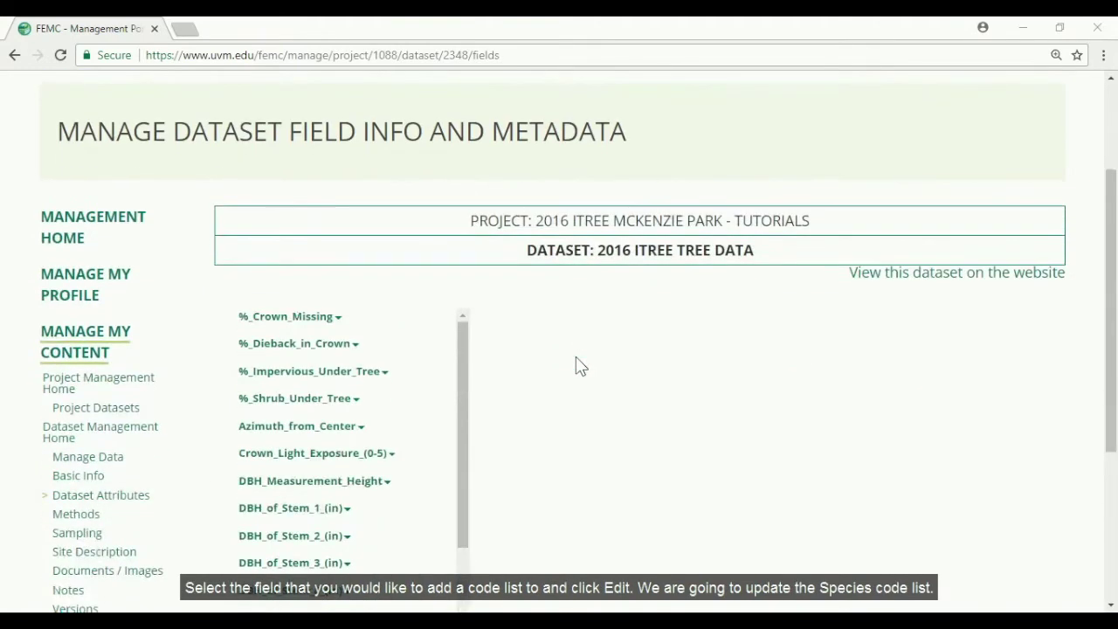
{"action": "scroll", "coordinate": [576, 365], "scroll_direction": "down", "scroll_amount": 3}
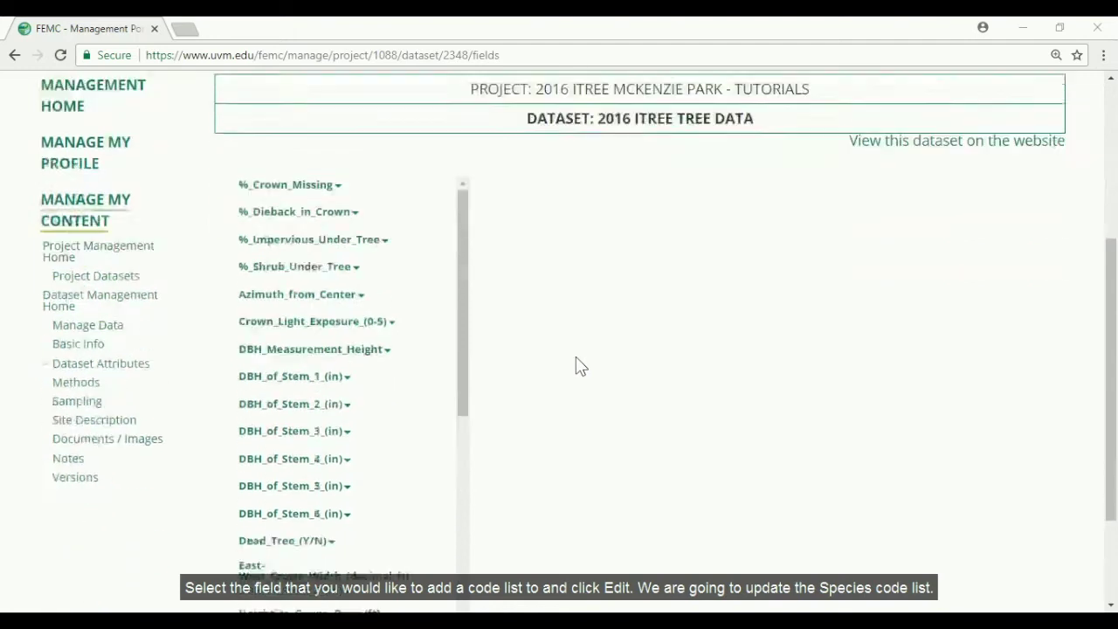
{"action": "scroll", "coordinate": [338, 356], "scroll_direction": "down", "scroll_amount": 3}
{"action": "scroll", "coordinate": [338, 355], "scroll_direction": "down", "scroll_amount": 3}
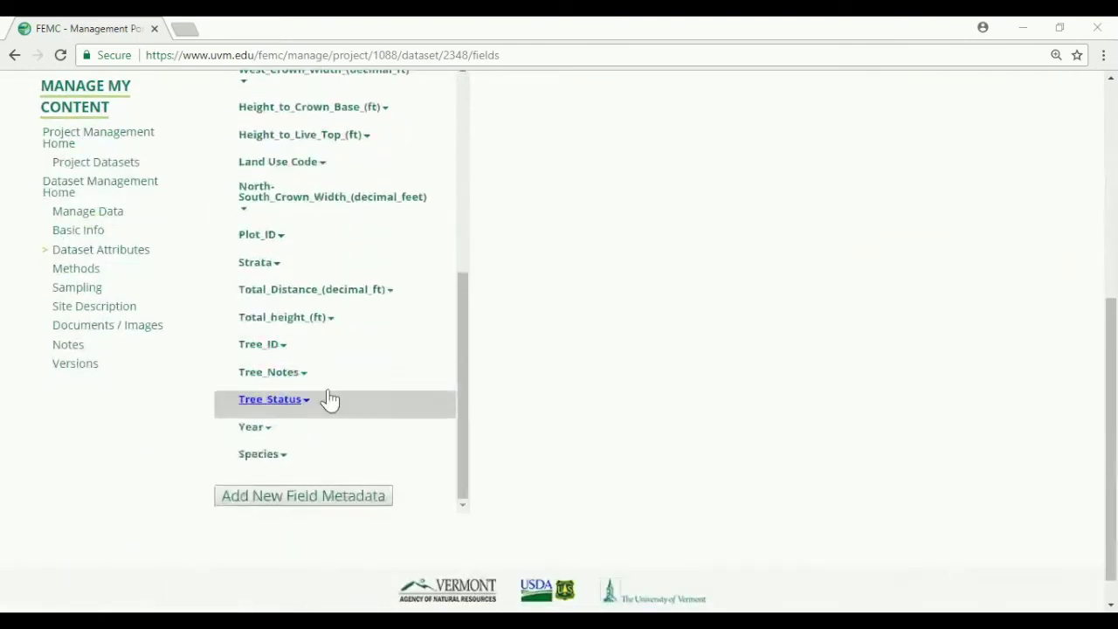
Start editing the Species field's metadata and bring up its Code List choices
{"action": "left_click", "coordinate": [269, 455]}
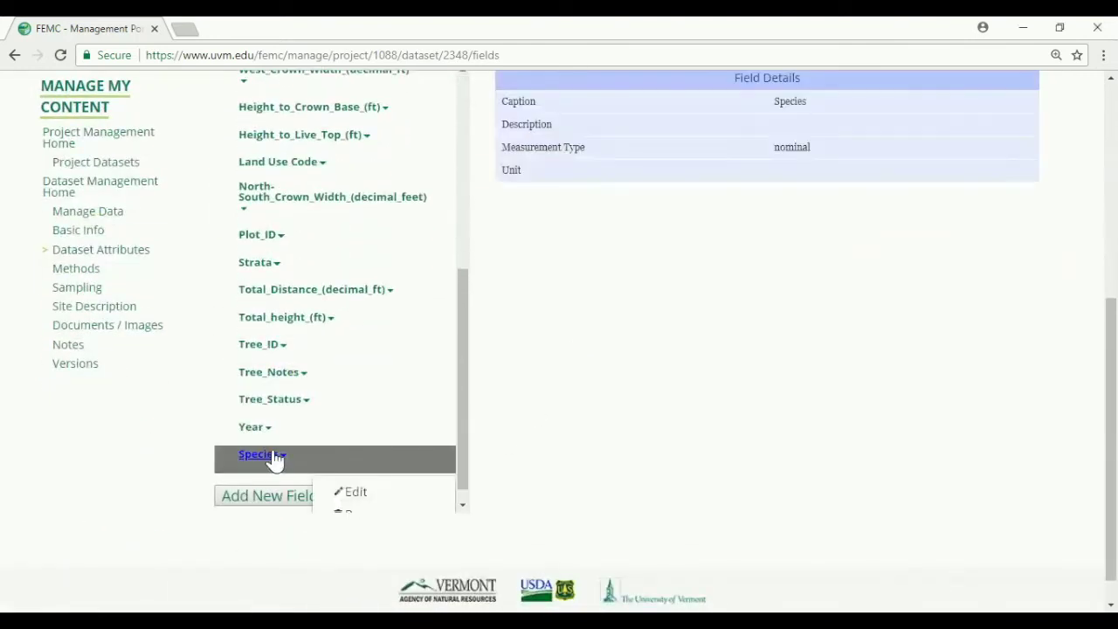
{"action": "left_click", "coordinate": [342, 495]}
{"action": "scroll", "coordinate": [541, 416], "scroll_direction": "up", "scroll_amount": 1}
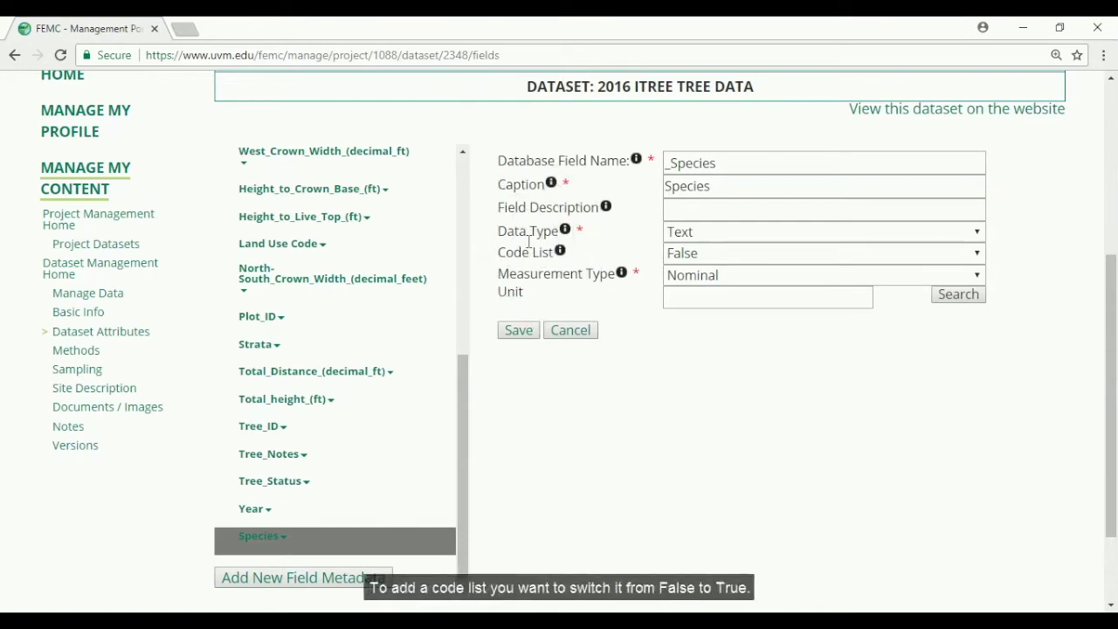
{"action": "left_click", "coordinate": [701, 253]}
Set Species to Code List True with List Type Custom codes, and save the field
{"action": "left_click", "coordinate": [699, 269]}
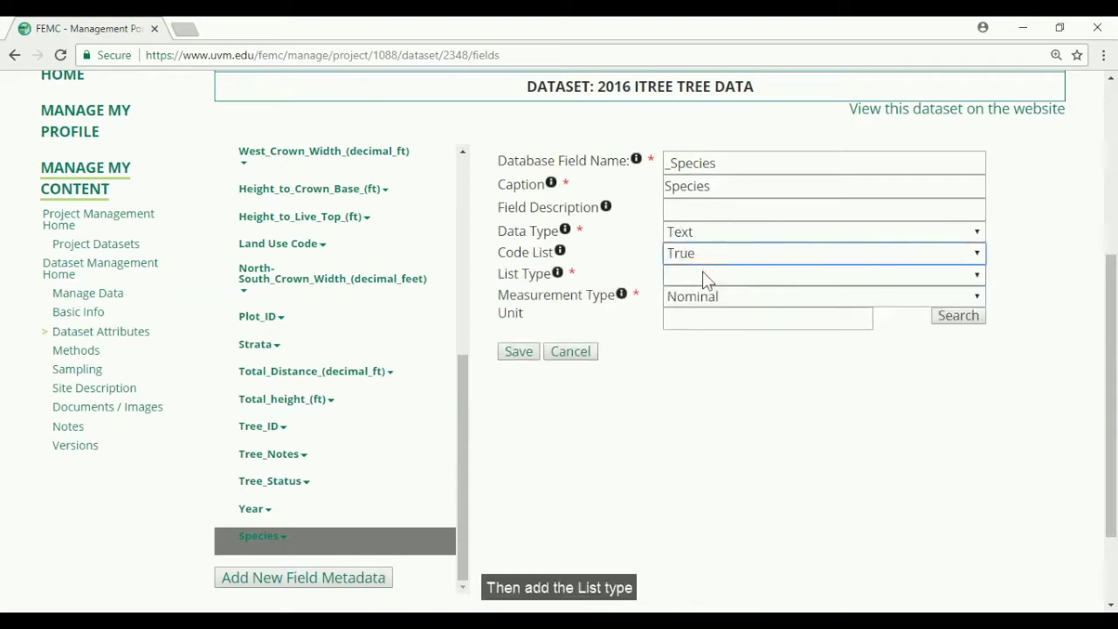
{"action": "left_click", "coordinate": [703, 274]}
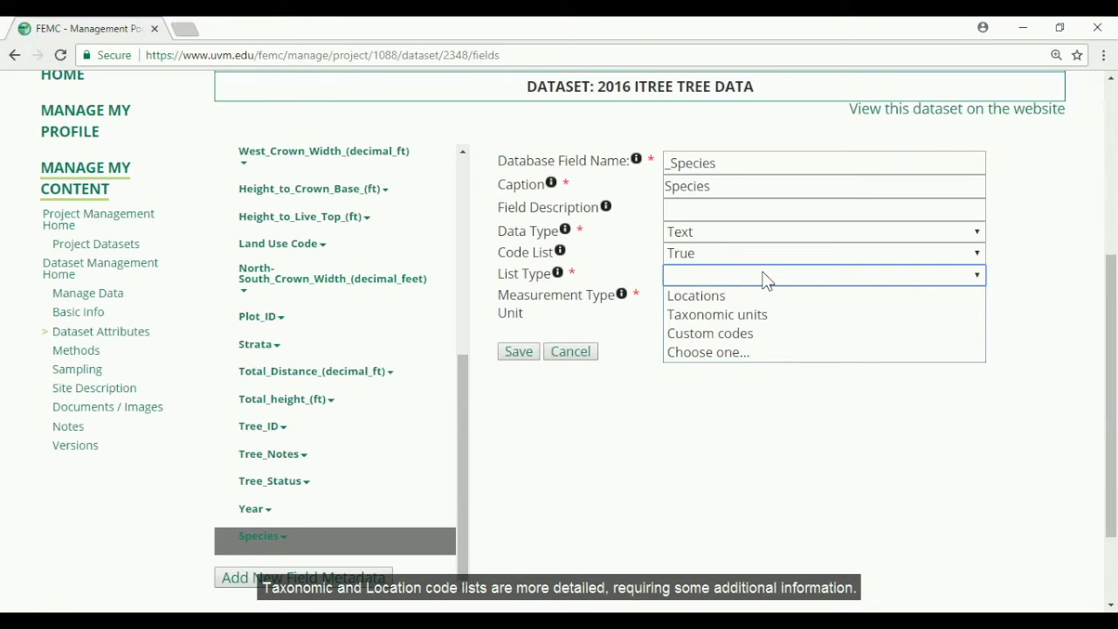
{"action": "left_click", "coordinate": [767, 333]}
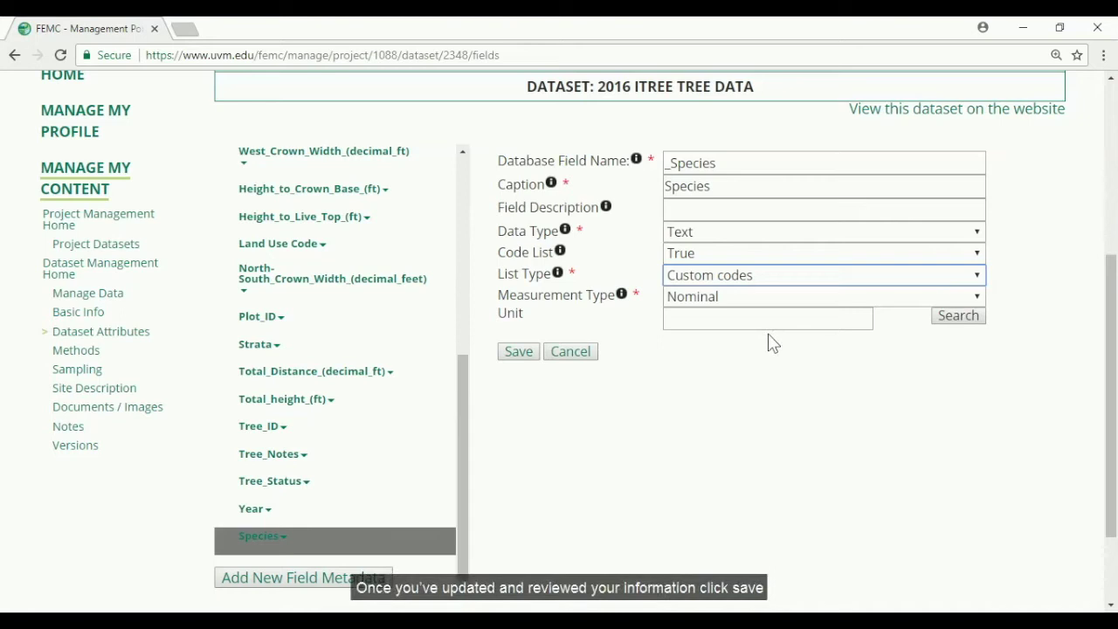
{"action": "left_click", "coordinate": [524, 357]}
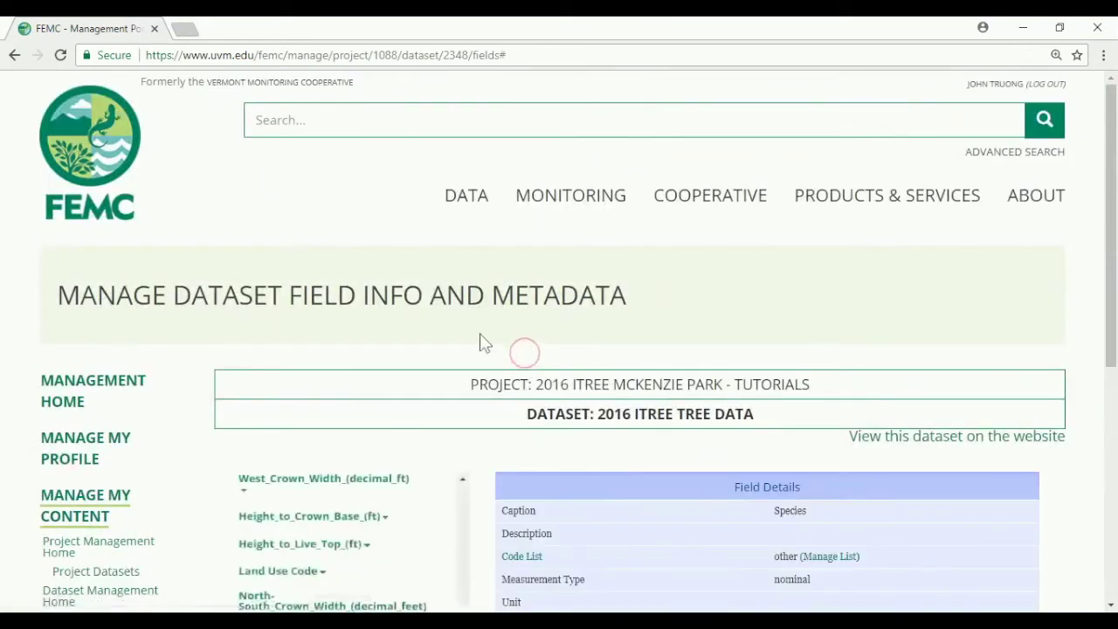
Open Manage List for the Species field and start a new code list
{"action": "scroll", "coordinate": [481, 342], "scroll_direction": "down", "scroll_amount": 4}
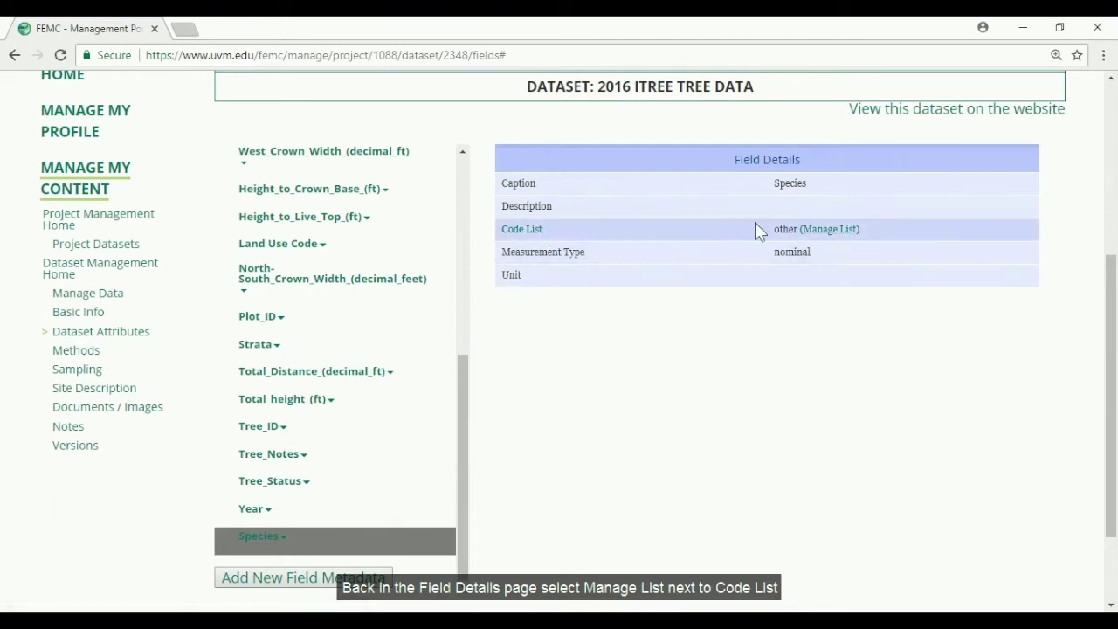
{"action": "left_click", "coordinate": [845, 230]}
{"action": "scroll", "coordinate": [843, 280], "scroll_direction": "down", "scroll_amount": 2}
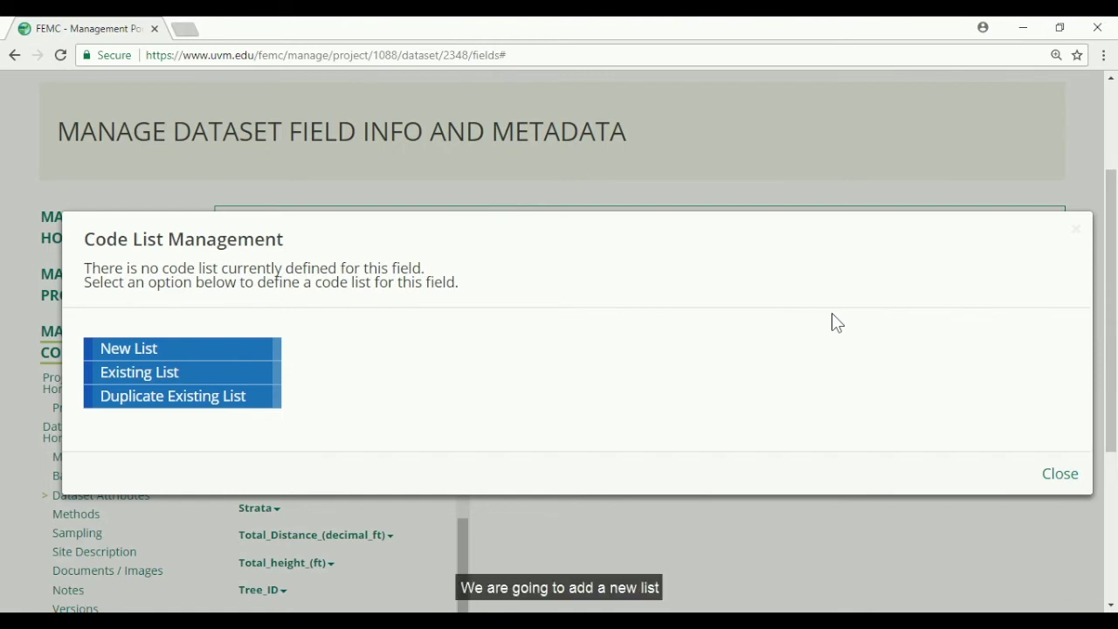
{"action": "left_click", "coordinate": [220, 352]}
Create a new code list named 'FIA Species Codes'
{"action": "left_click", "coordinate": [529, 370]}
{"action": "type", "text": "FIA"}
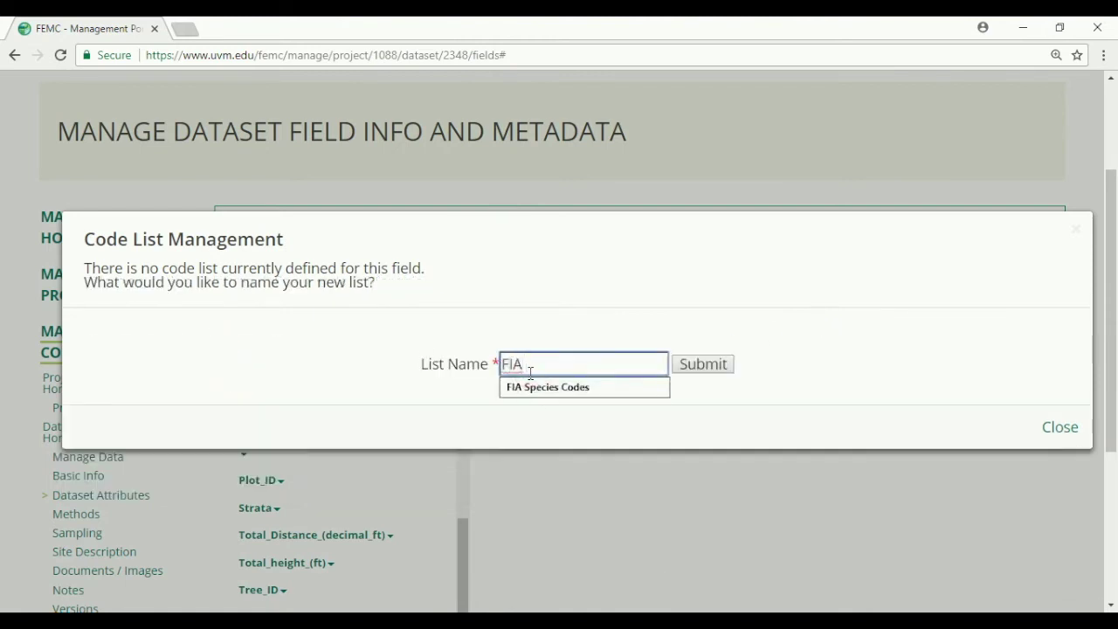
{"action": "left_click", "coordinate": [540, 385]}
{"action": "left_click", "coordinate": [696, 373]}
Choose to fill the list from an uploaded CSV and download the premade CSV template
{"action": "left_click", "coordinate": [703, 273]}
{"action": "scroll", "coordinate": [672, 236], "scroll_direction": "down", "scroll_amount": 1}
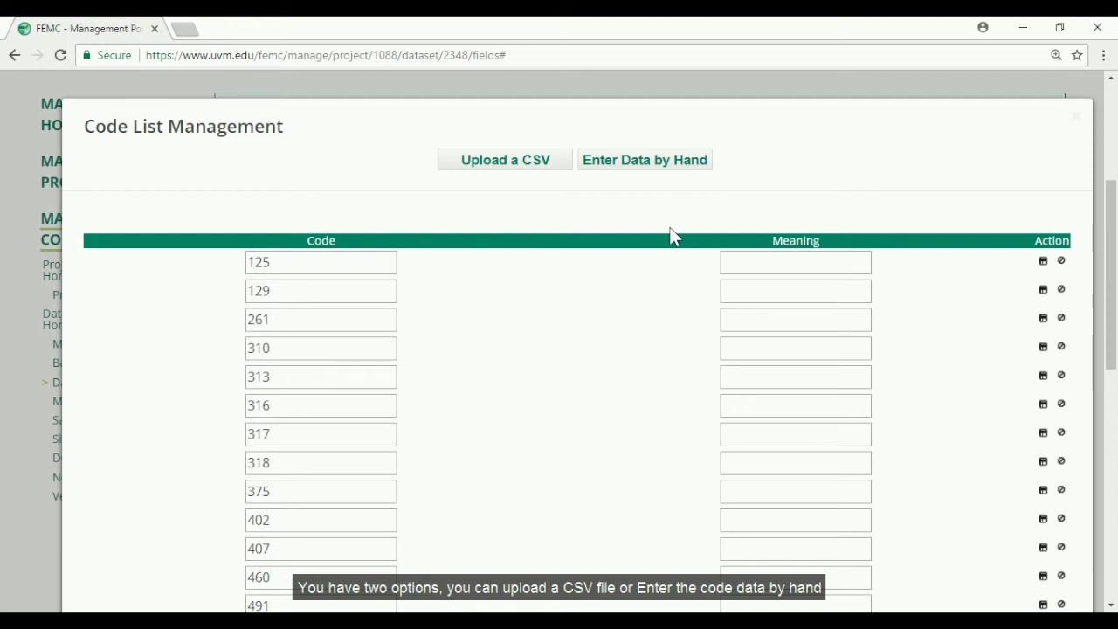
{"action": "left_click", "coordinate": [539, 165]}
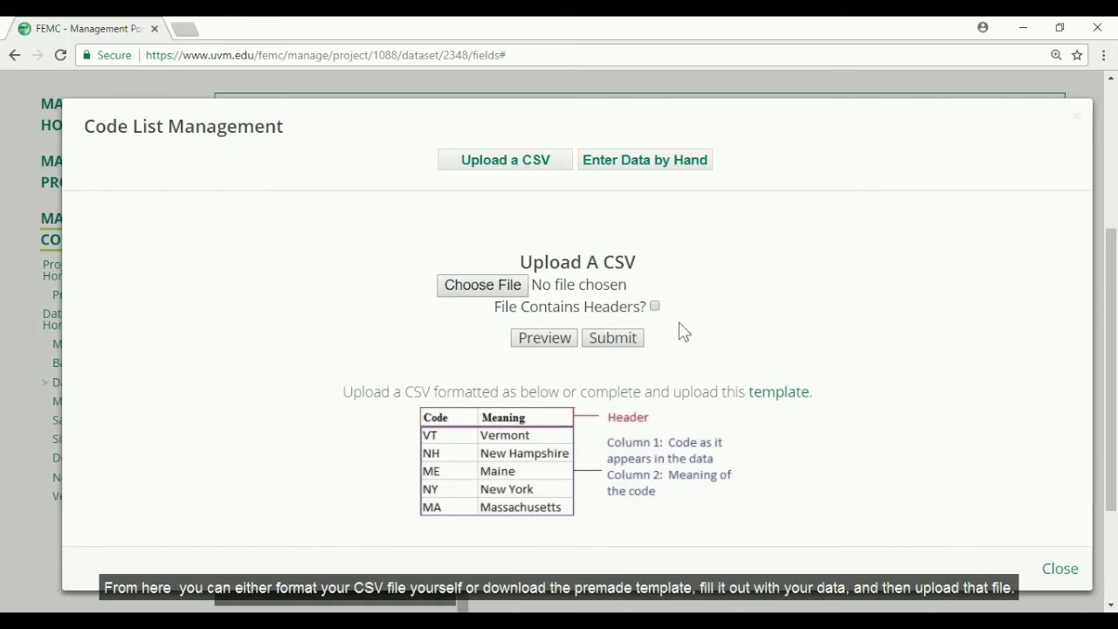
{"action": "left_click", "coordinate": [804, 400]}
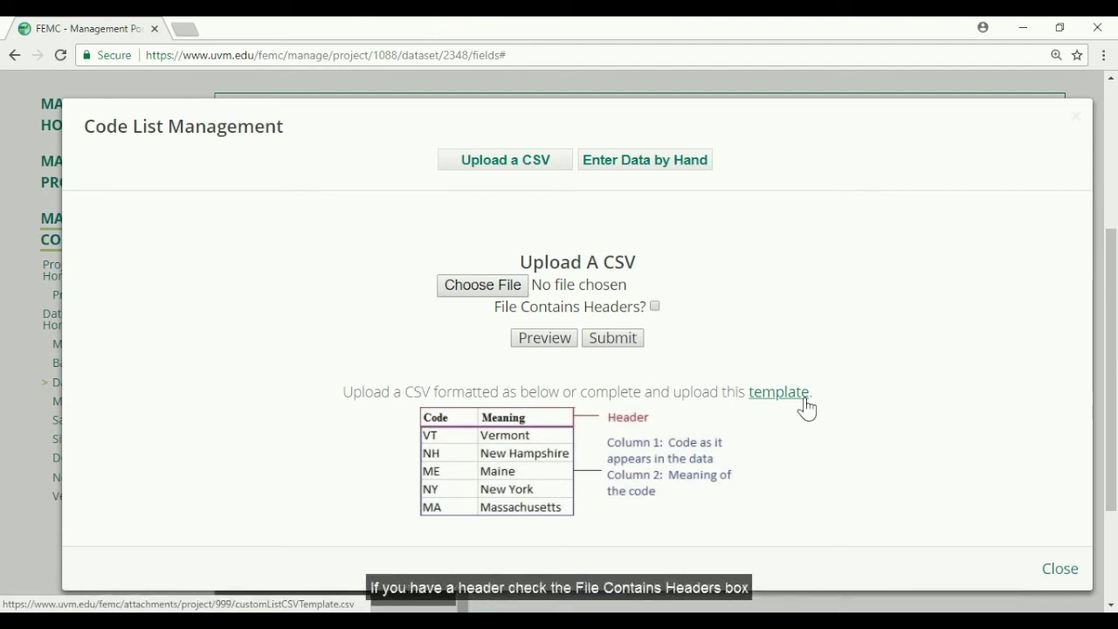
Attach 2016 Tree Code list.csv, mark it as having a header row, and preview its codes
{"action": "left_click_drag", "start_coordinate": [87, 345], "coordinate": [476, 291]}
{"action": "left_click", "coordinate": [655, 307]}
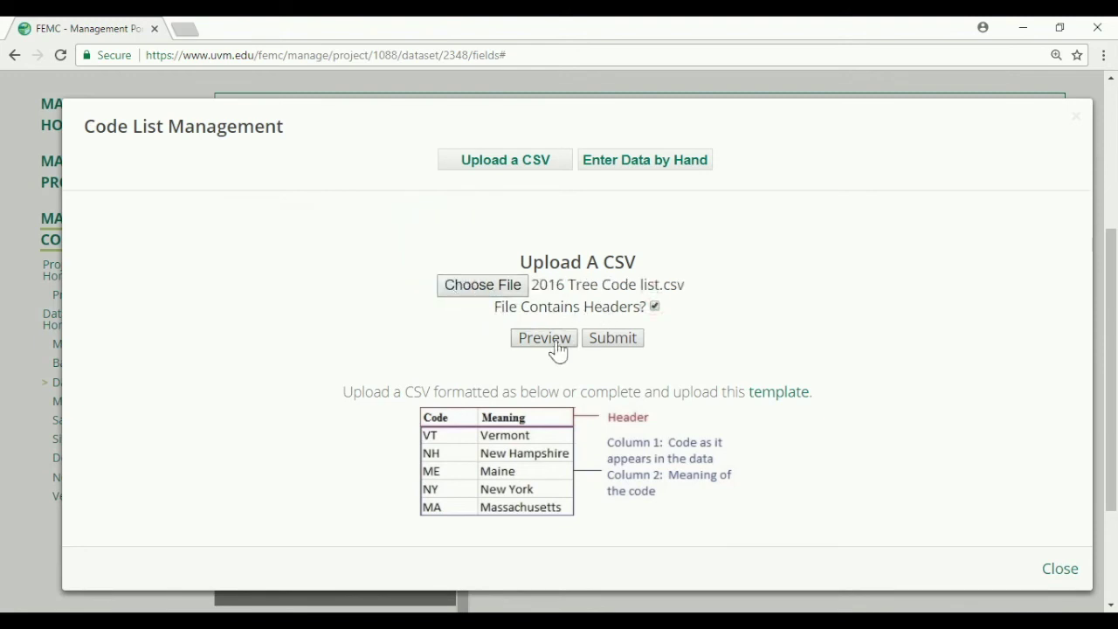
{"action": "left_click", "coordinate": [555, 349]}
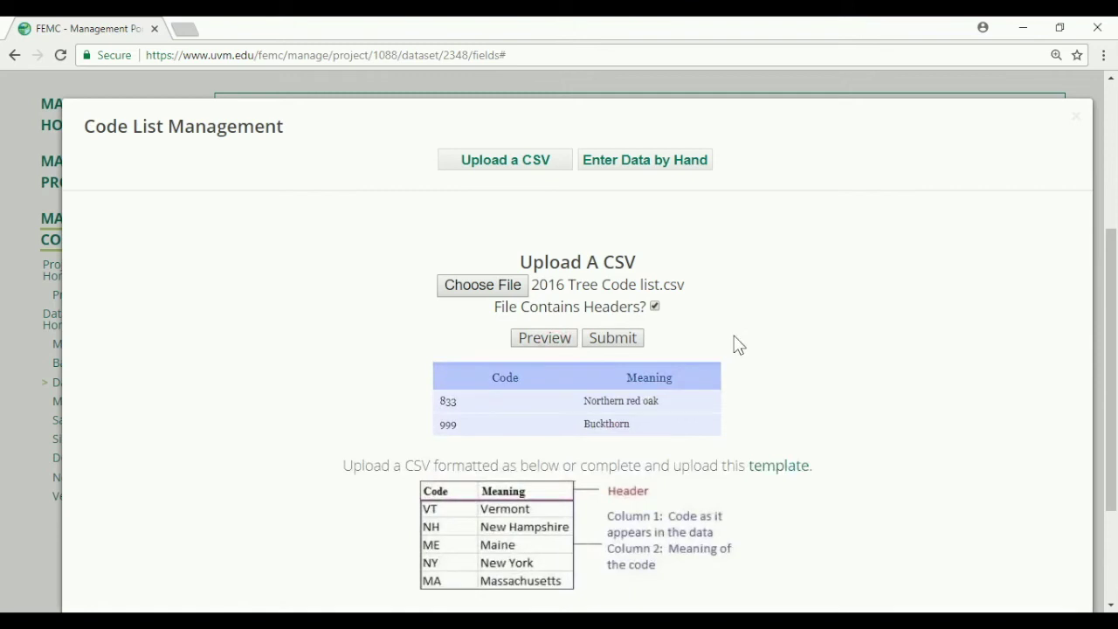
{"action": "scroll", "coordinate": [768, 368], "scroll_direction": "down", "scroll_amount": 2}
{"action": "scroll", "coordinate": [767, 368], "scroll_direction": "up", "scroll_amount": 1}
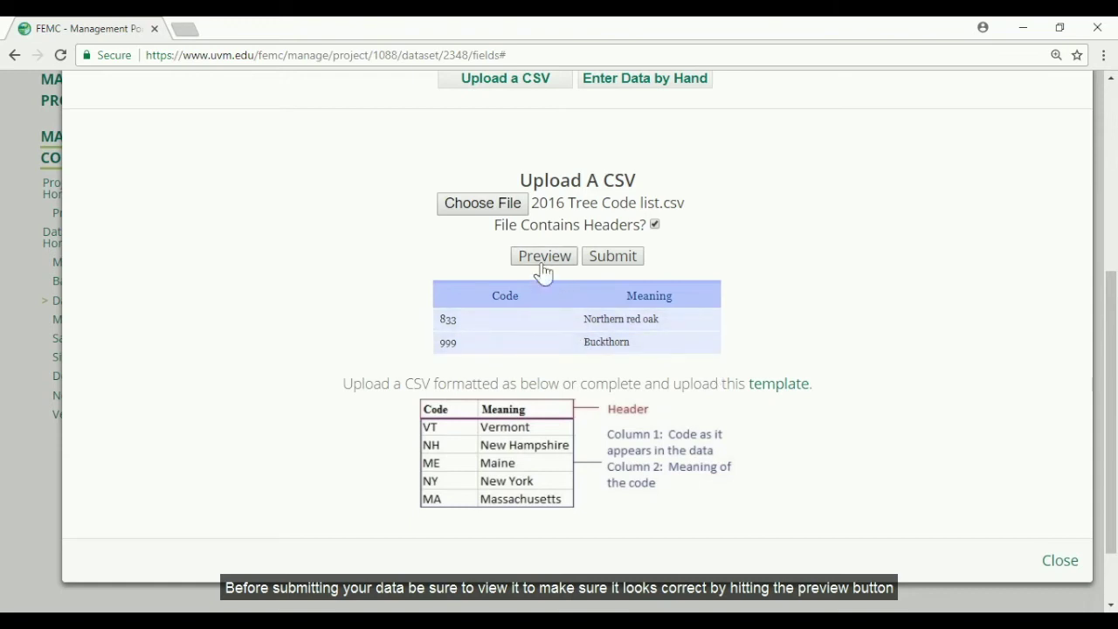
{"action": "scroll", "coordinate": [789, 367], "scroll_direction": "down", "scroll_amount": 1}
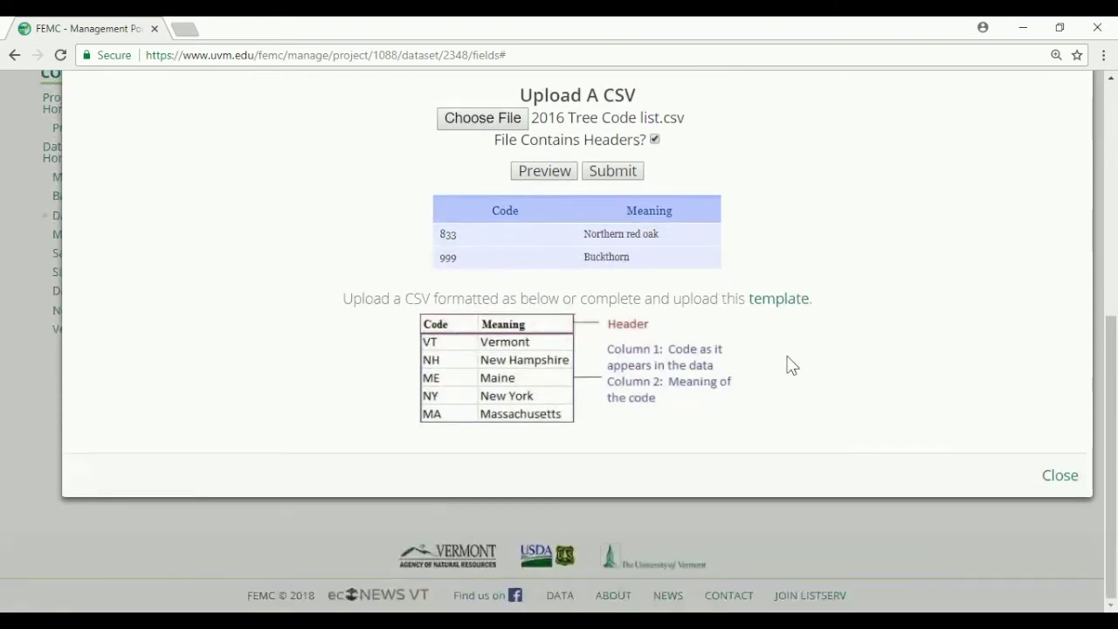
{"action": "scroll", "coordinate": [789, 367], "scroll_direction": "up", "scroll_amount": 2}
{"action": "scroll", "coordinate": [701, 227], "scroll_direction": "down", "scroll_amount": 1}
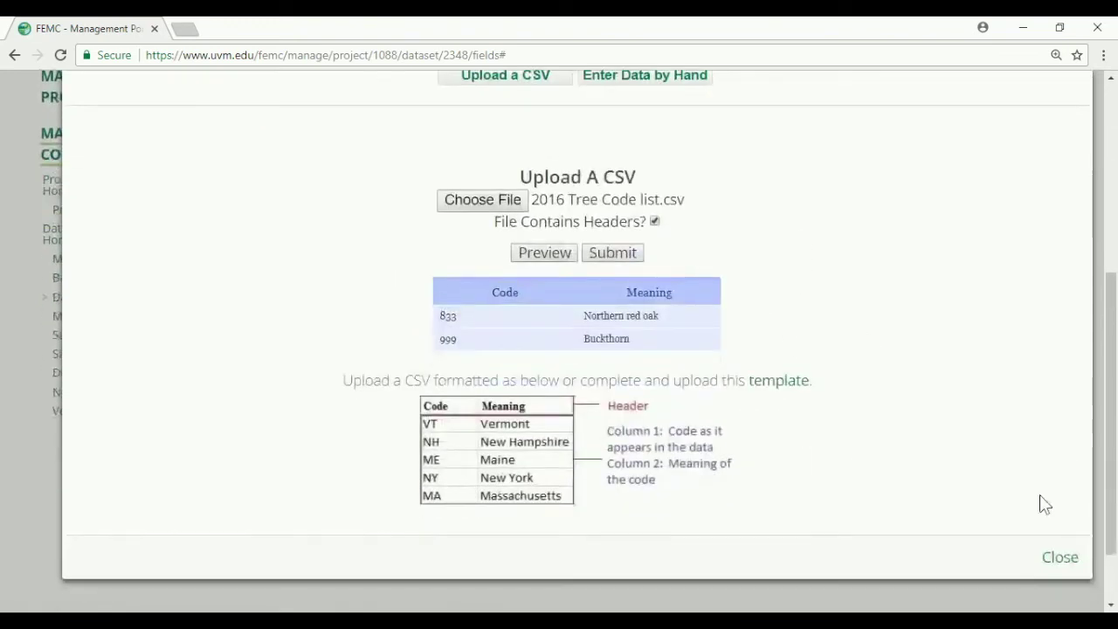
Save the previewed species codes into the FIA Species Codes list and close the dialog
{"action": "left_click", "coordinate": [613, 253]}
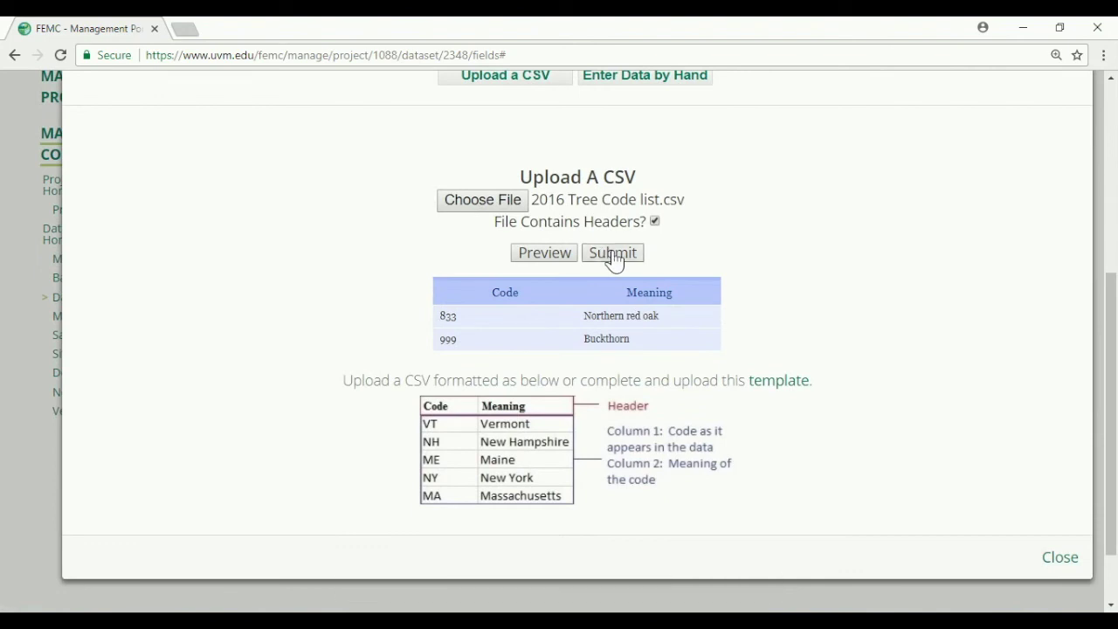
{"action": "scroll", "coordinate": [612, 258], "scroll_direction": "down", "scroll_amount": 4}
{"action": "scroll", "coordinate": [610, 250], "scroll_direction": "up", "scroll_amount": 4}
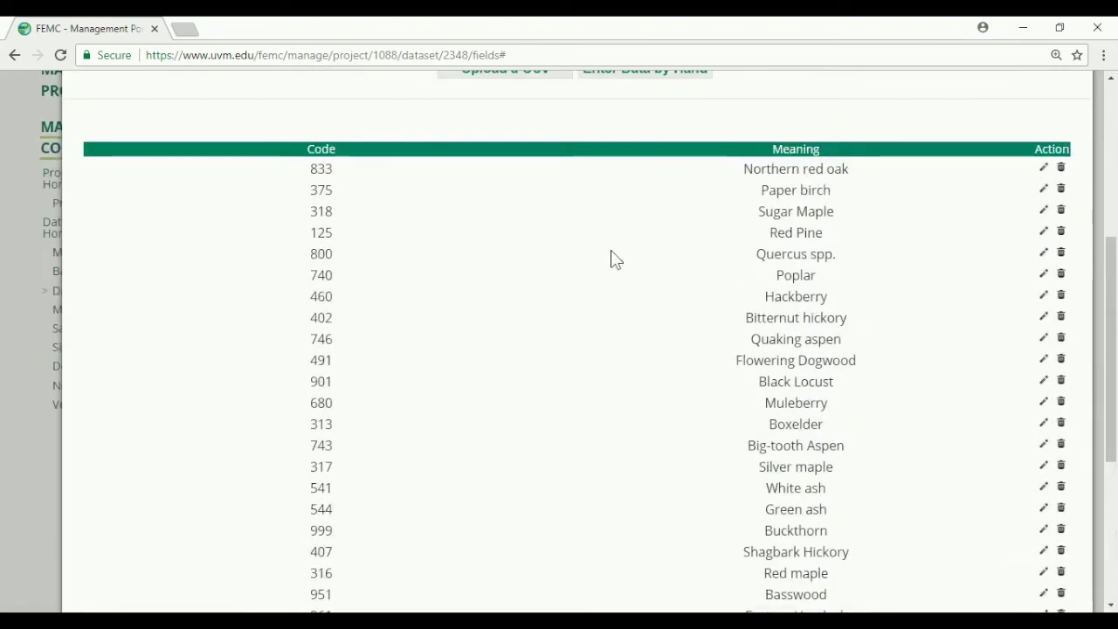
{"action": "scroll", "coordinate": [615, 285], "scroll_direction": "up", "scroll_amount": 3}
{"action": "scroll", "coordinate": [616, 291], "scroll_direction": "down", "scroll_amount": 2}
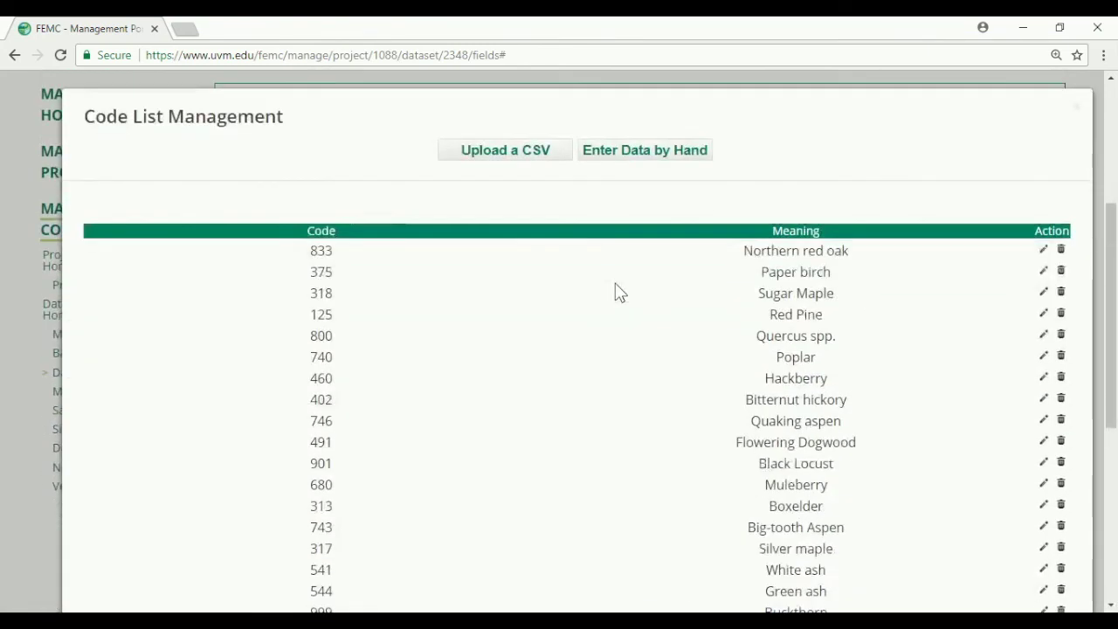
{"action": "scroll", "coordinate": [617, 291], "scroll_direction": "down", "scroll_amount": 2}
{"action": "scroll", "coordinate": [615, 292], "scroll_direction": "down", "scroll_amount": 3}
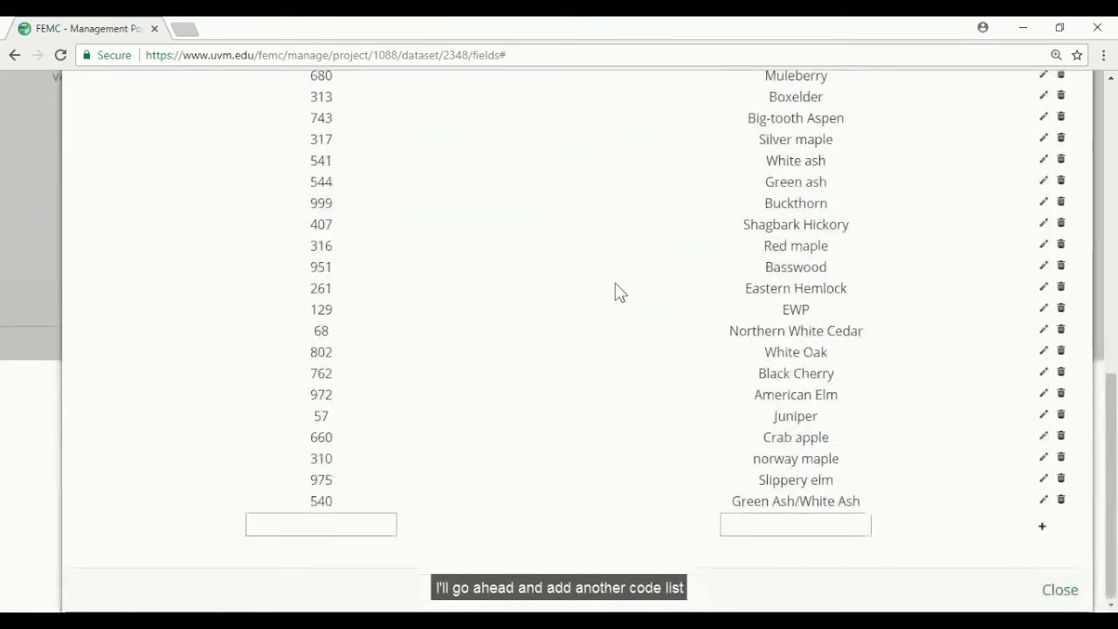
{"action": "left_click", "coordinate": [1051, 591]}
{"action": "scroll", "coordinate": [873, 367], "scroll_direction": "down", "scroll_amount": 3}
Create a new code list named 'Land Use Codes' for the Land Use Code field
{"action": "left_click", "coordinate": [844, 317]}
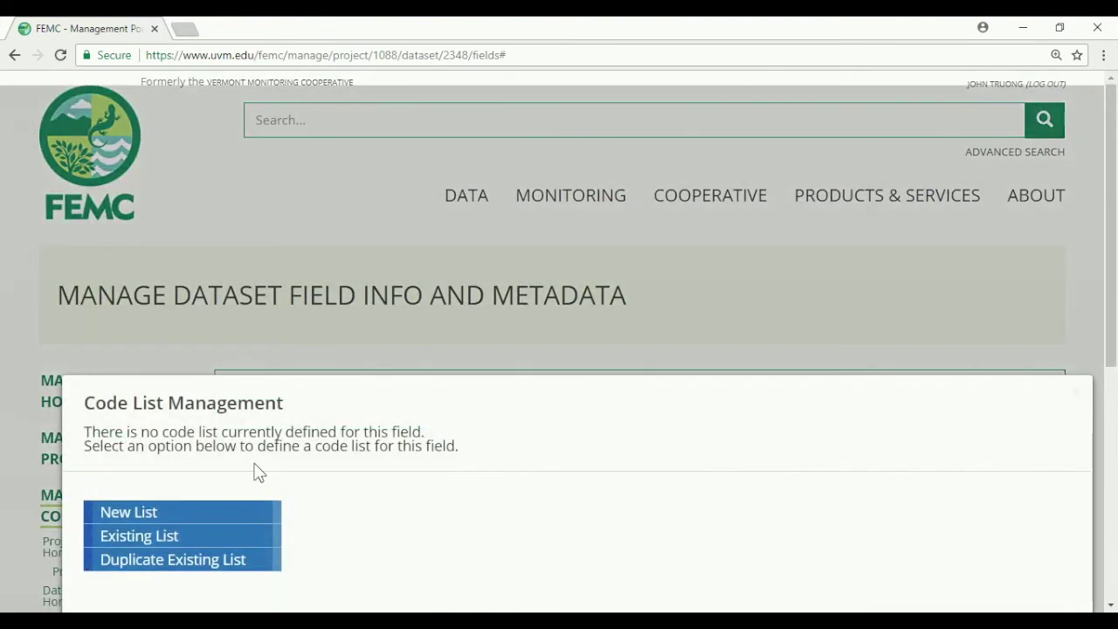
{"action": "scroll", "coordinate": [366, 393], "scroll_direction": "down", "scroll_amount": 3}
{"action": "left_click", "coordinate": [255, 267]}
{"action": "left_click", "coordinate": [543, 272]}
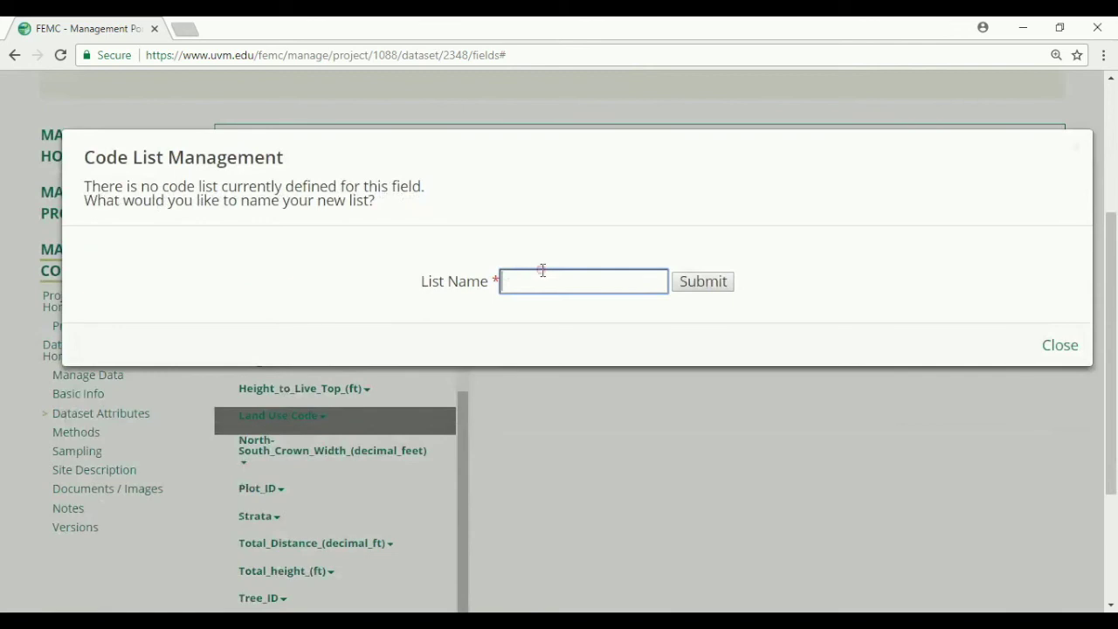
{"action": "type", "text": "Land Use Codes"}
{"action": "left_click", "coordinate": [698, 283]}
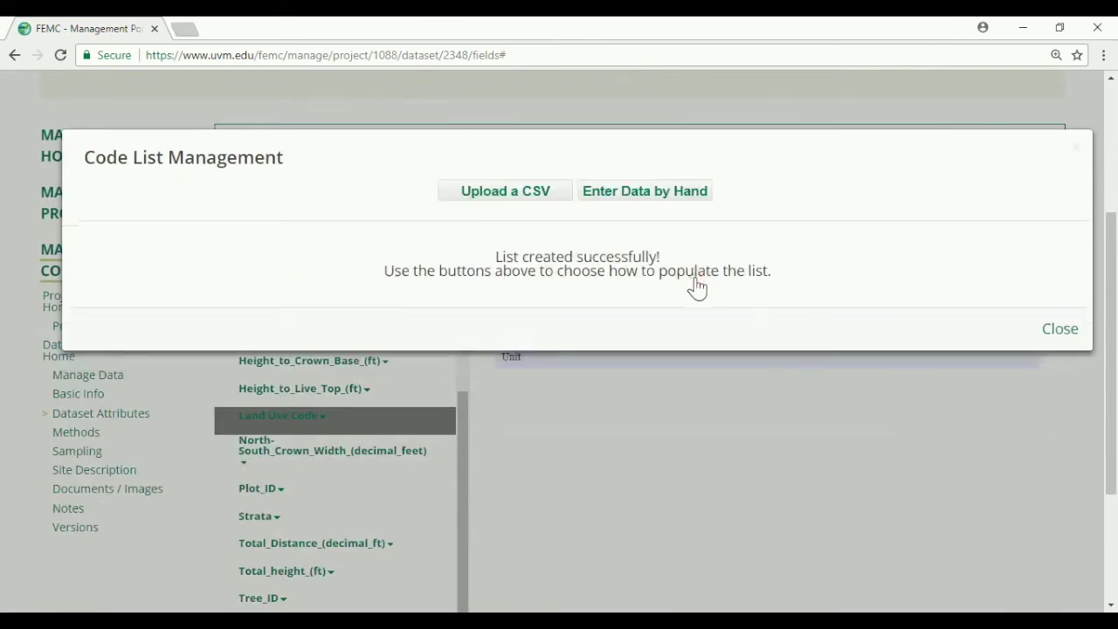
Upload 2016_Land_Use_Codes.csv with a header row and save its six land use codes
{"action": "left_click", "coordinate": [552, 194]}
{"action": "scroll", "coordinate": [559, 262], "scroll_direction": "down", "scroll_amount": 1}
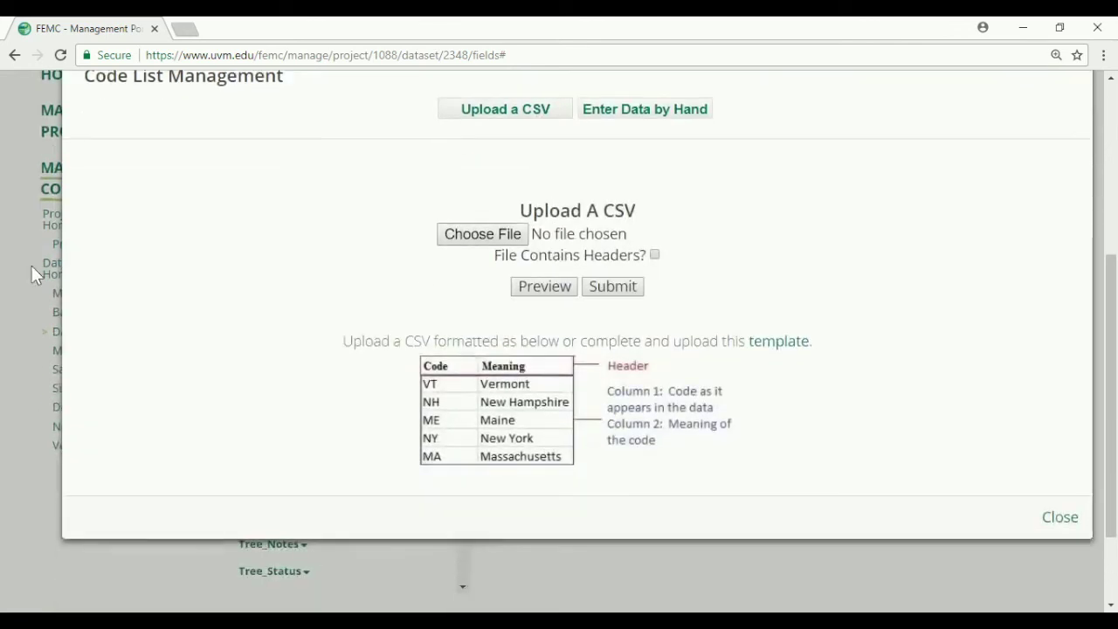
{"action": "left_click_drag", "start_coordinate": [31, 266], "coordinate": [461, 237]}
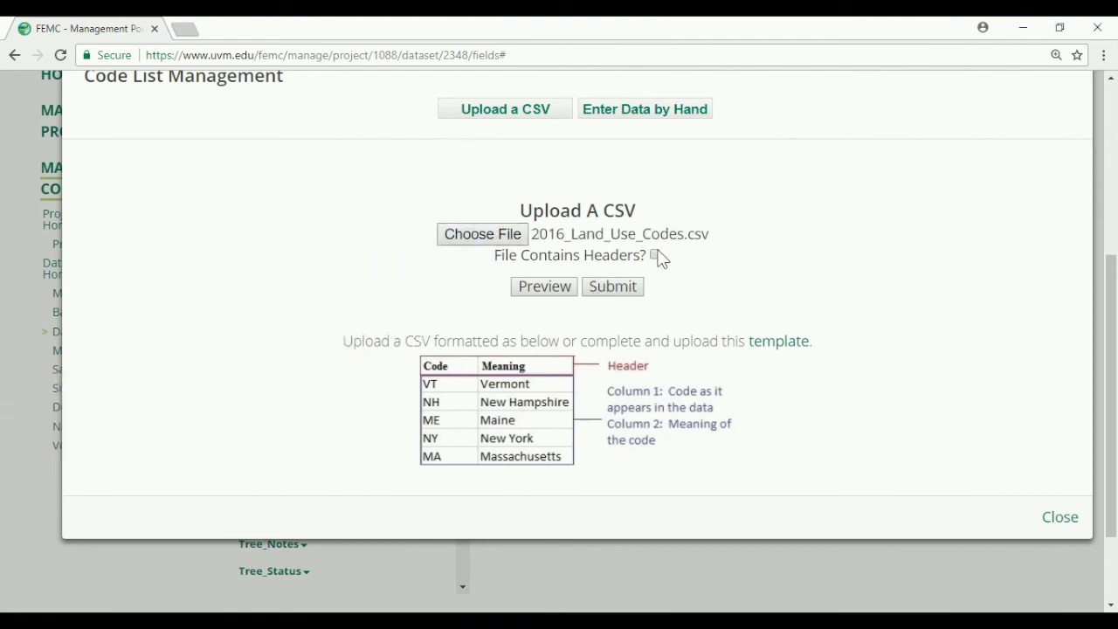
{"action": "left_click", "coordinate": [560, 286]}
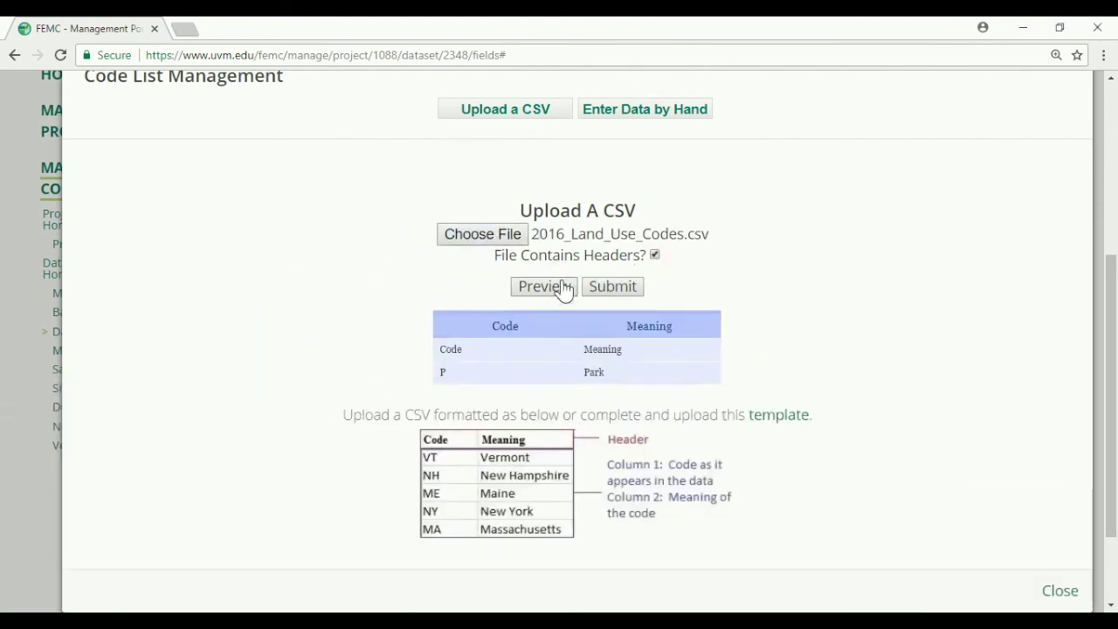
{"action": "left_click", "coordinate": [562, 287]}
{"action": "scroll", "coordinate": [711, 299], "scroll_direction": "down", "scroll_amount": 1}
{"action": "scroll", "coordinate": [616, 343], "scroll_direction": "up", "scroll_amount": 2}
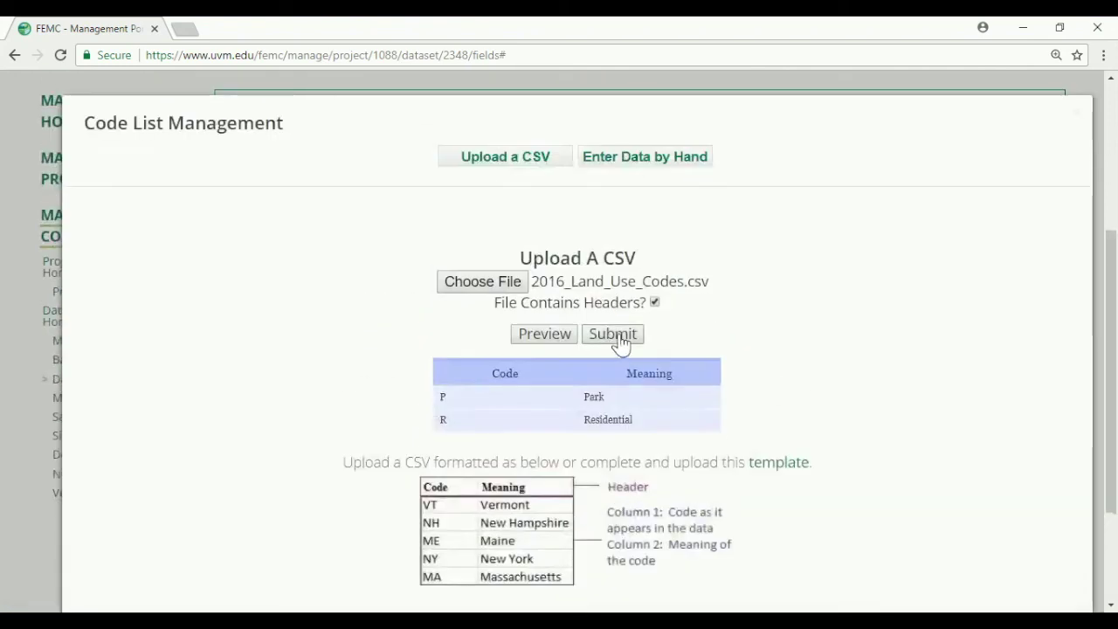
{"action": "left_click", "coordinate": [617, 337]}
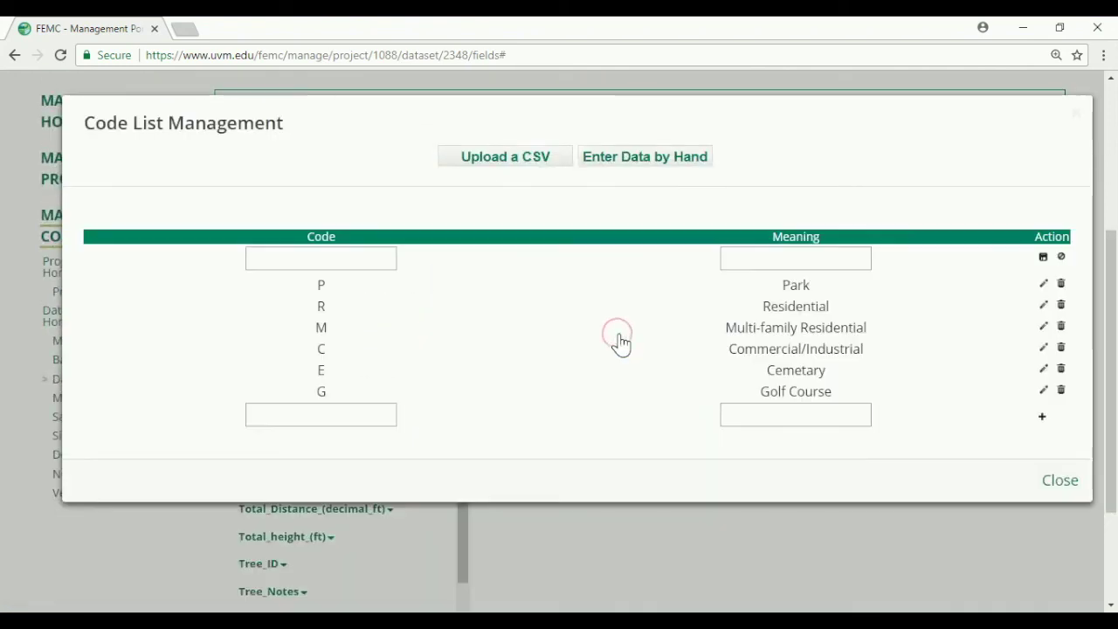
Close the code list manager and bring up the dataset's public page
{"action": "left_click", "coordinate": [1057, 489]}
{"action": "scroll", "coordinate": [966, 442], "scroll_direction": "down", "scroll_amount": 5}
{"action": "scroll", "coordinate": [963, 431], "scroll_direction": "up", "scroll_amount": 2}
{"action": "scroll", "coordinate": [963, 430], "scroll_direction": "down", "scroll_amount": 2}
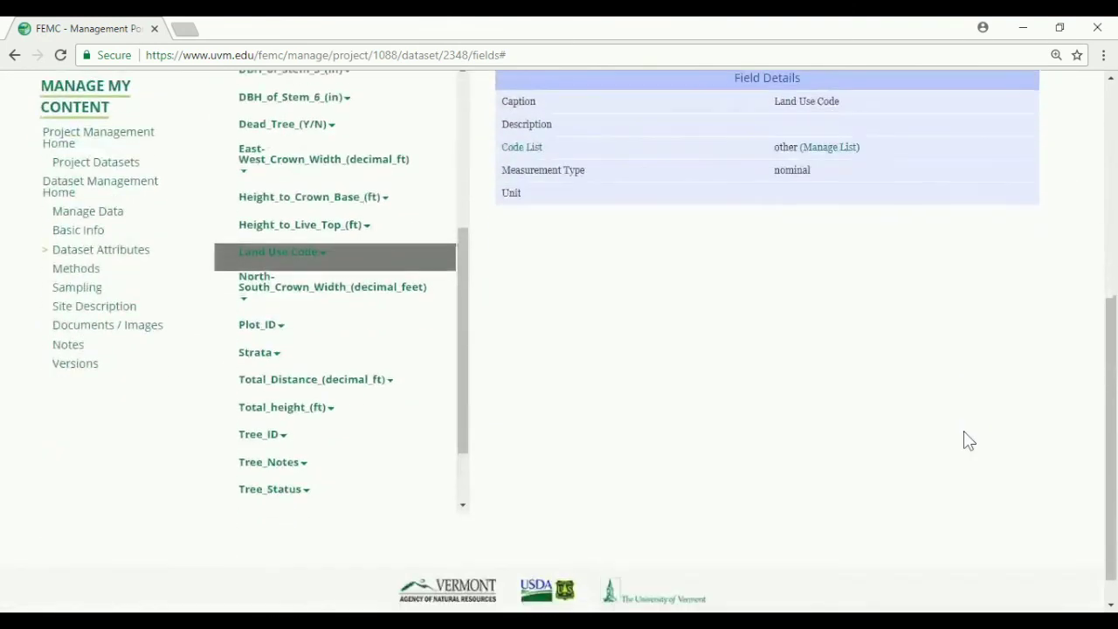
{"action": "scroll", "coordinate": [1013, 425], "scroll_direction": "up", "scroll_amount": 1}
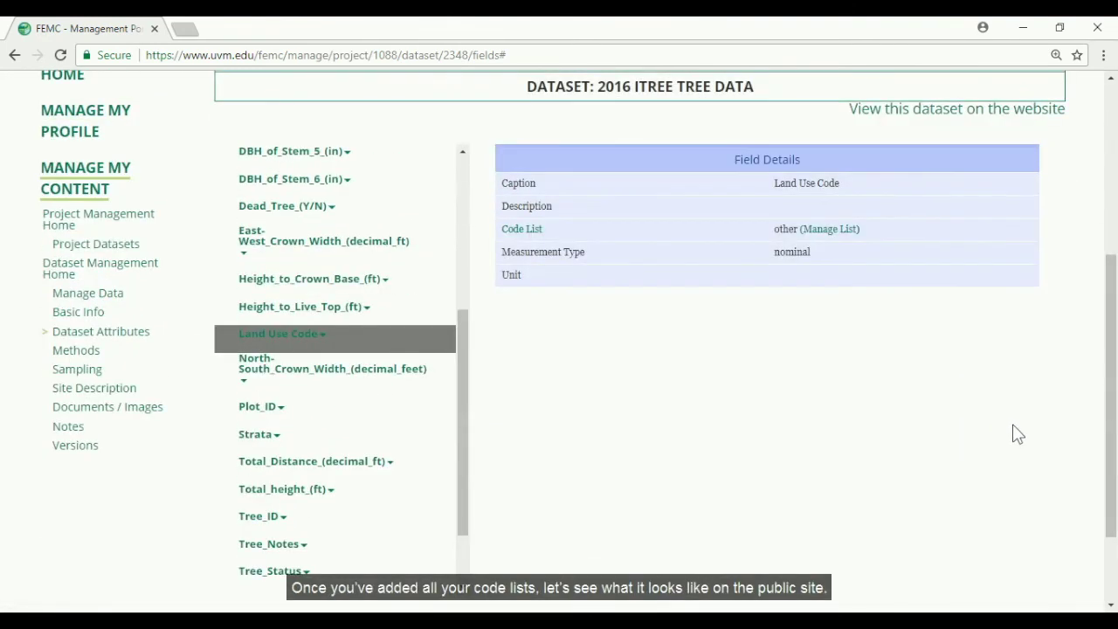
{"action": "scroll", "coordinate": [1013, 426], "scroll_direction": "up", "scroll_amount": 3}
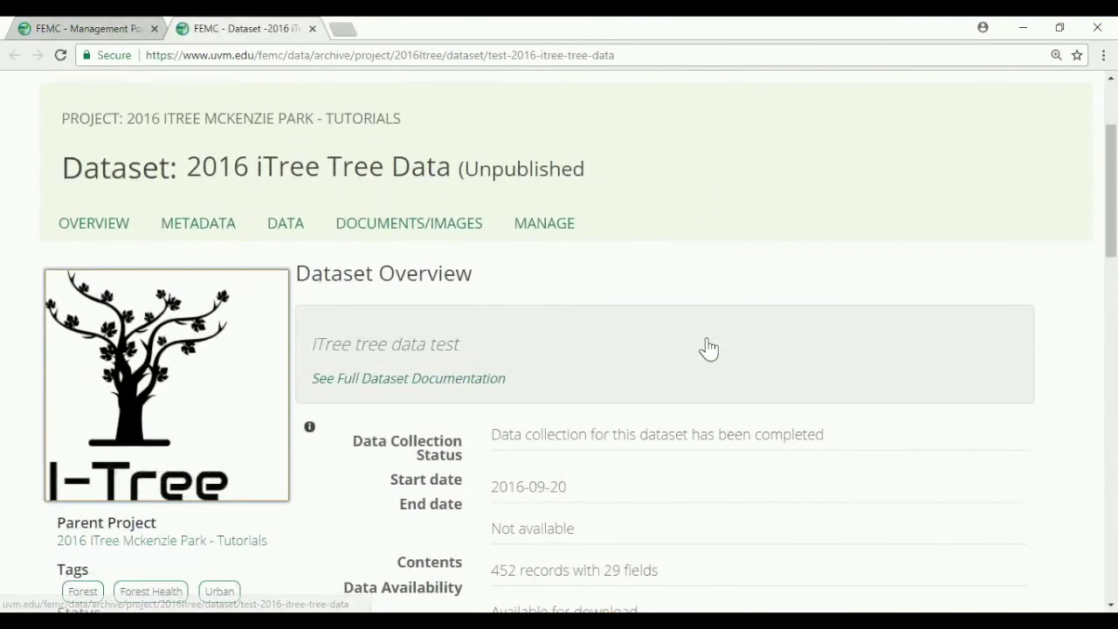
On the public METADATA tab, show Land_Use_Code's six codes, Park through Golf Course
{"action": "scroll", "coordinate": [499, 304], "scroll_direction": "down", "scroll_amount": 1}
{"action": "scroll", "coordinate": [499, 305], "scroll_direction": "up", "scroll_amount": 1}
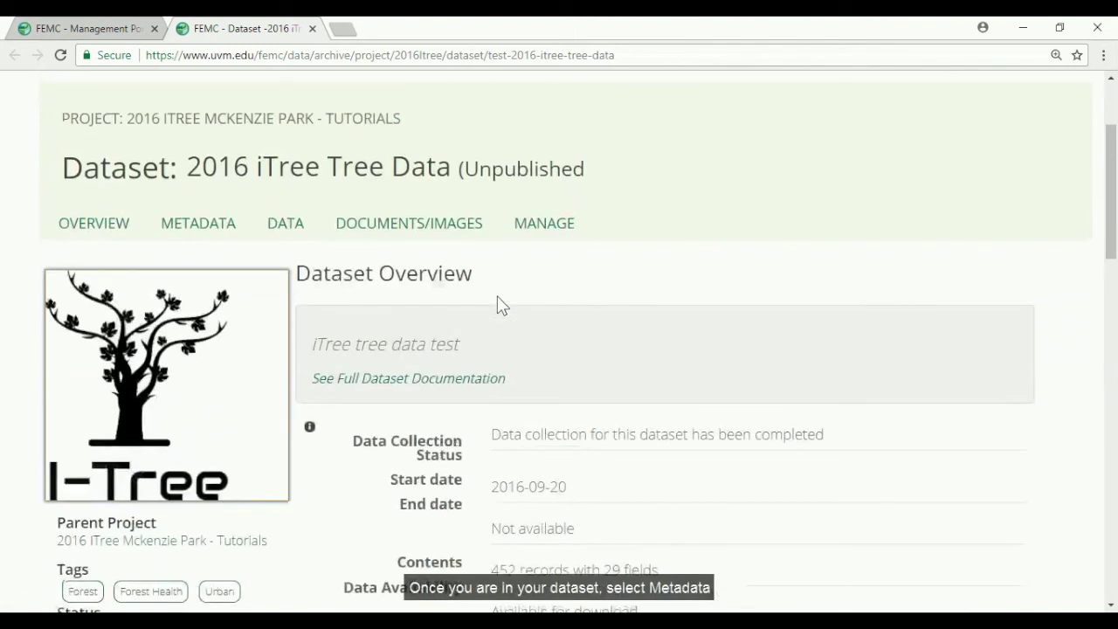
{"action": "left_click", "coordinate": [207, 221]}
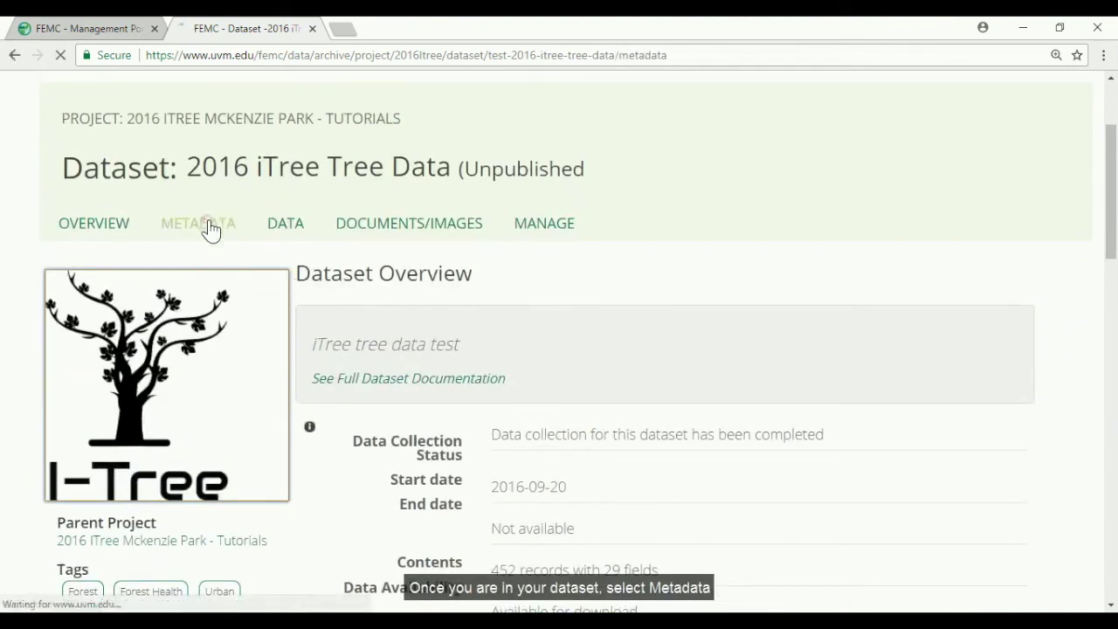
{"action": "scroll", "coordinate": [666, 259], "scroll_direction": "down", "scroll_amount": 3}
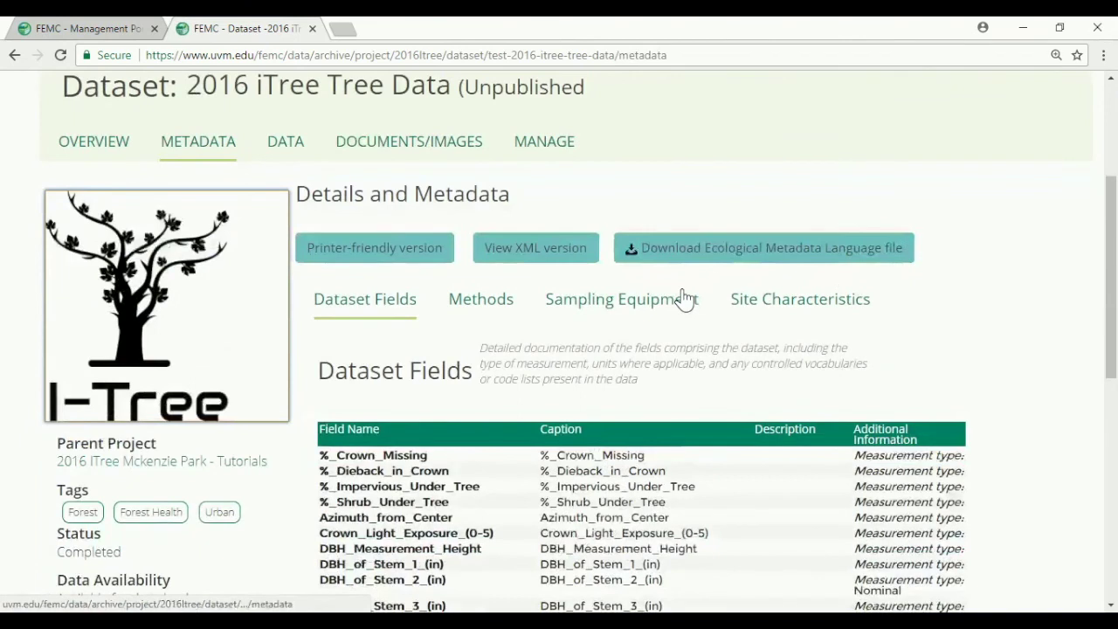
{"action": "scroll", "coordinate": [844, 273], "scroll_direction": "down", "scroll_amount": 3}
{"action": "scroll", "coordinate": [843, 272], "scroll_direction": "down", "scroll_amount": 1}
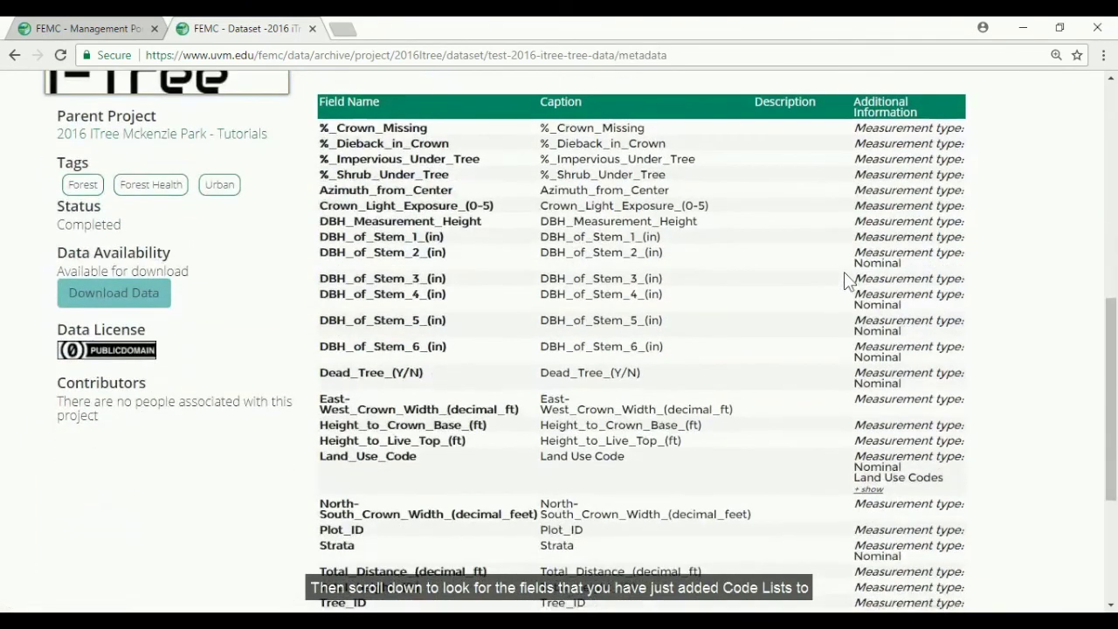
{"action": "scroll", "coordinate": [844, 279], "scroll_direction": "down", "scroll_amount": 2}
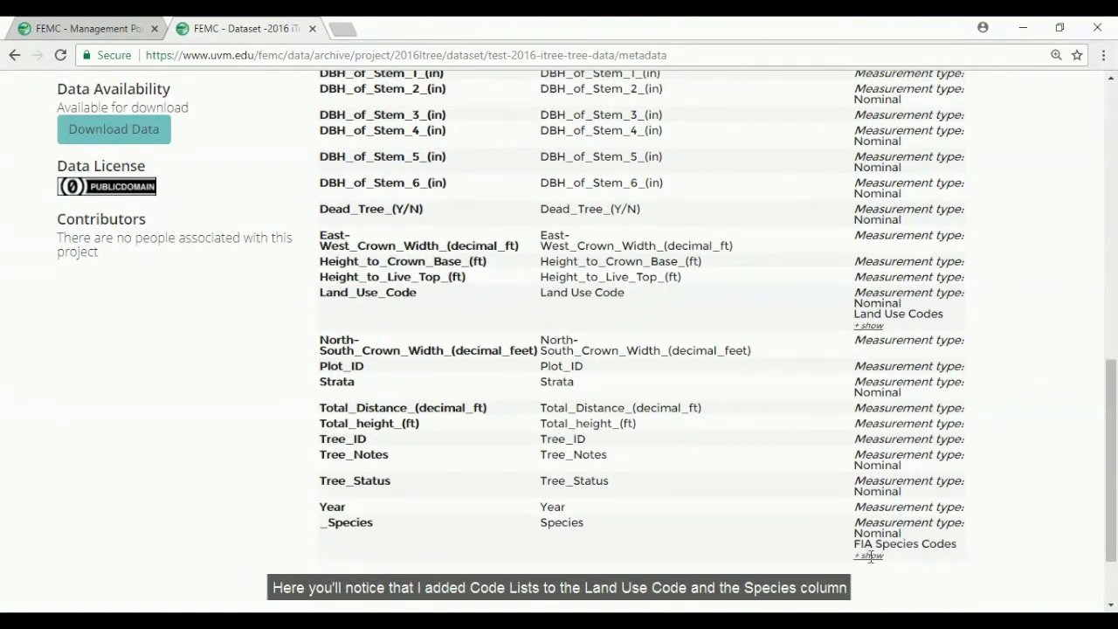
{"action": "left_click", "coordinate": [870, 325]}
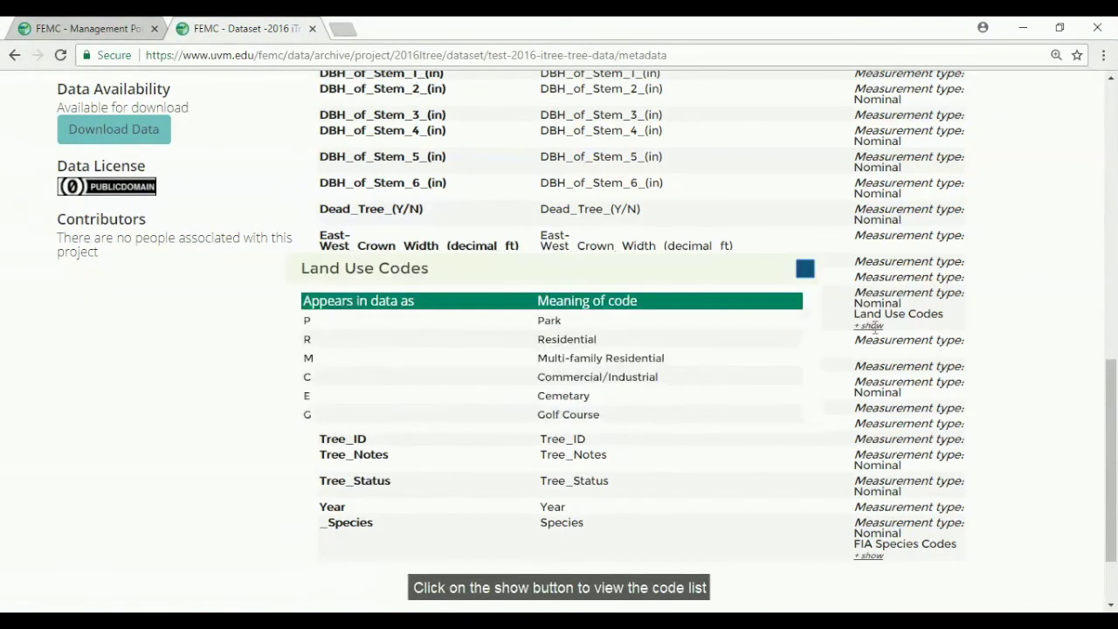